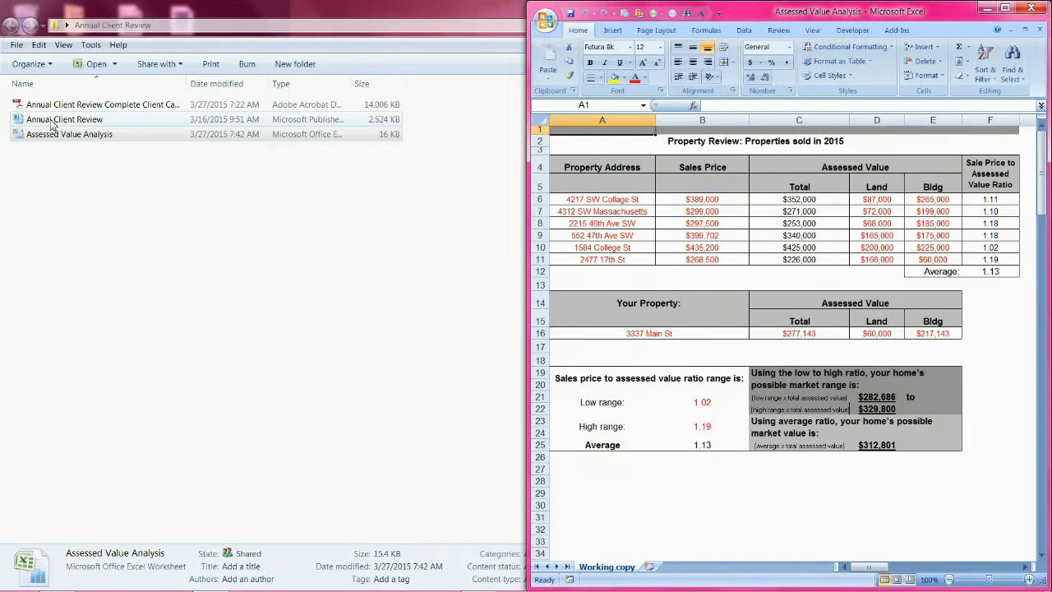
Step: Open the Annual Client Review publication and try to update its links to the data sources
double_click(51, 121)
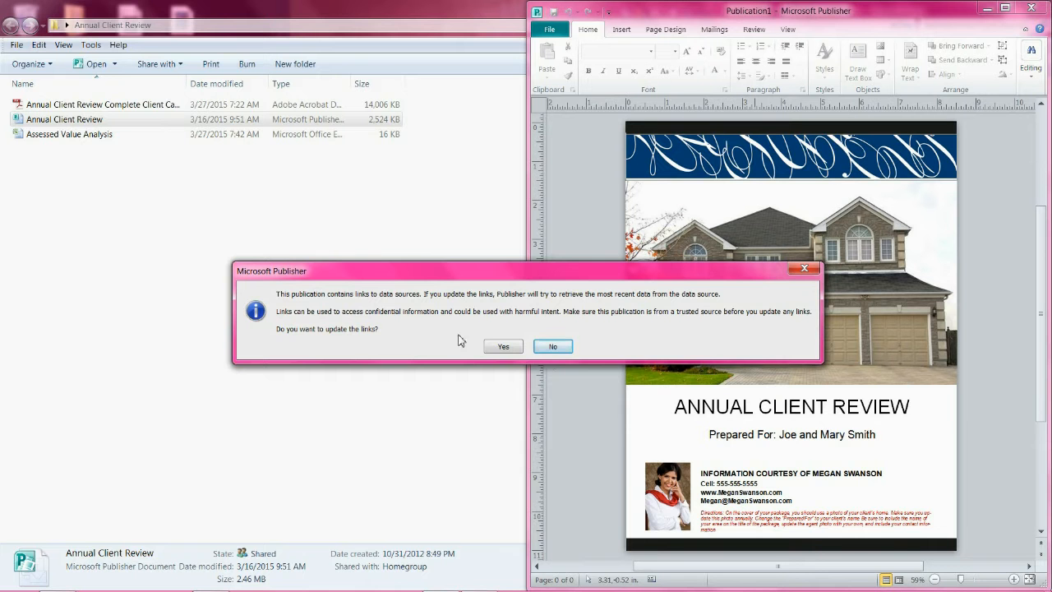
click(503, 348)
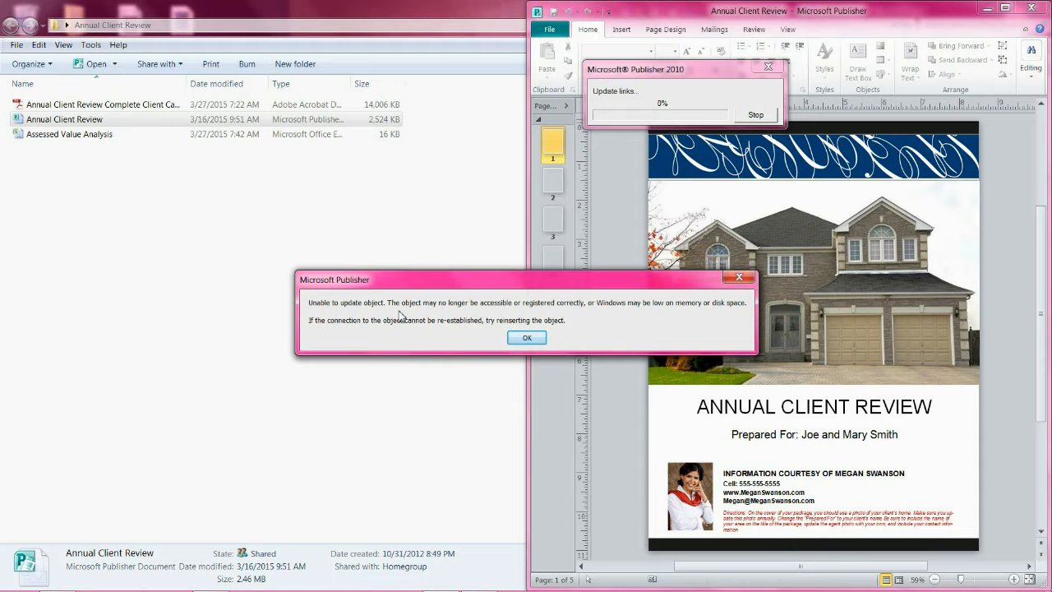
click(527, 337)
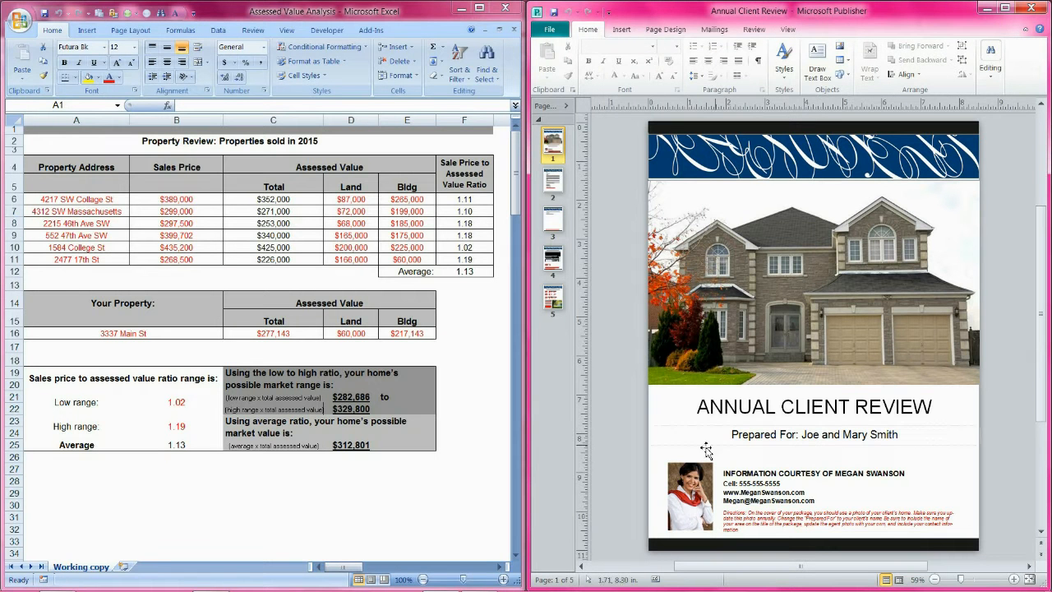
Step: Delete the old linked table from the Assessed Value Analysis page, page 4
click(556, 265)
click(803, 250)
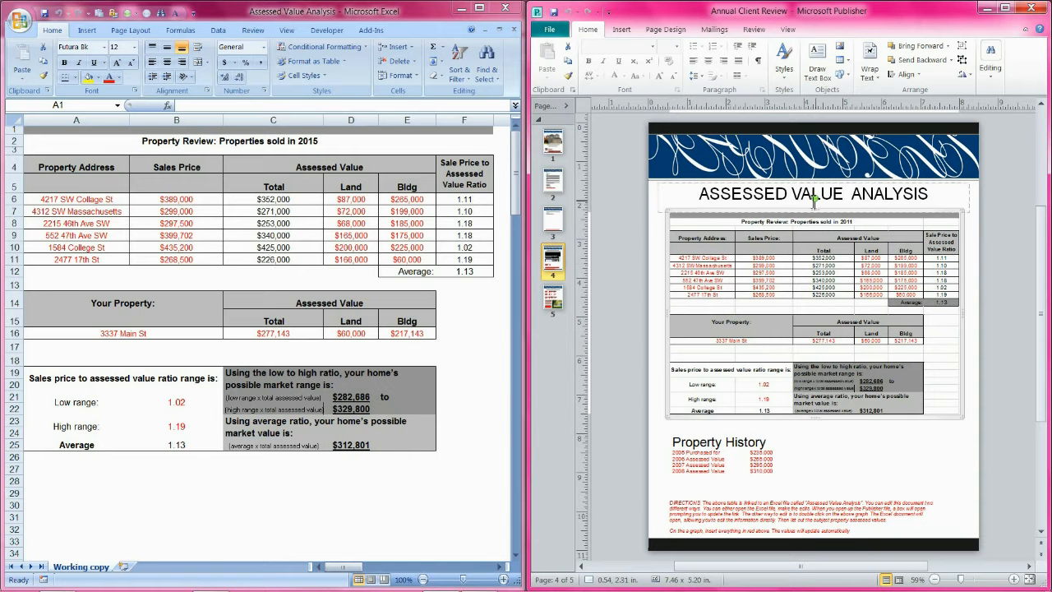
double_click(718, 224)
key(Delete)
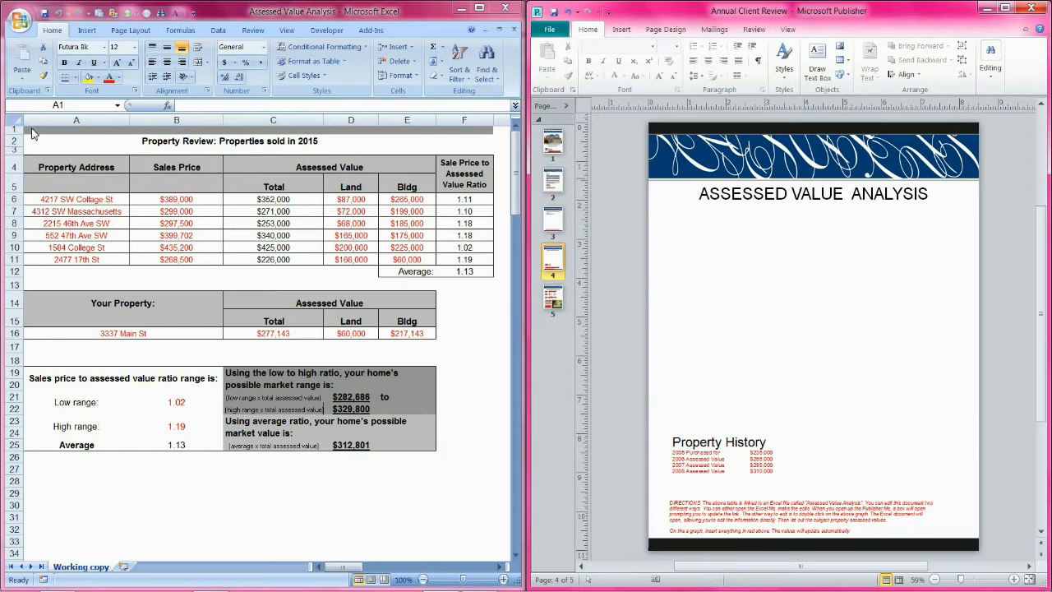
Step: Copy range A1:F25 from the Assessed Value Analysis workbook and paste-link it as an Excel worksheet object just below the page 4 heading
drag(33, 134, 443, 445)
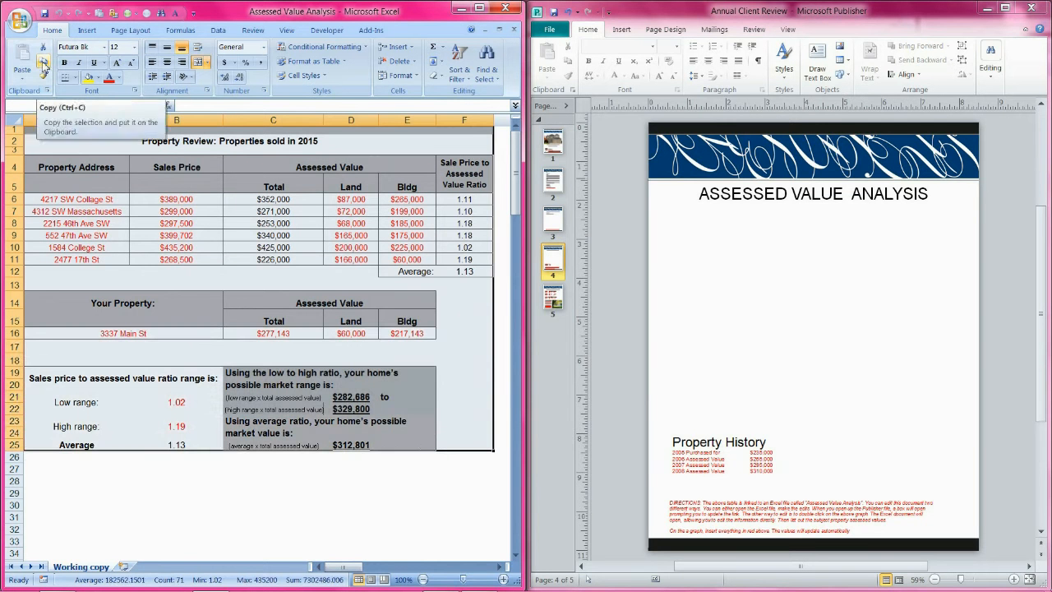
click(42, 63)
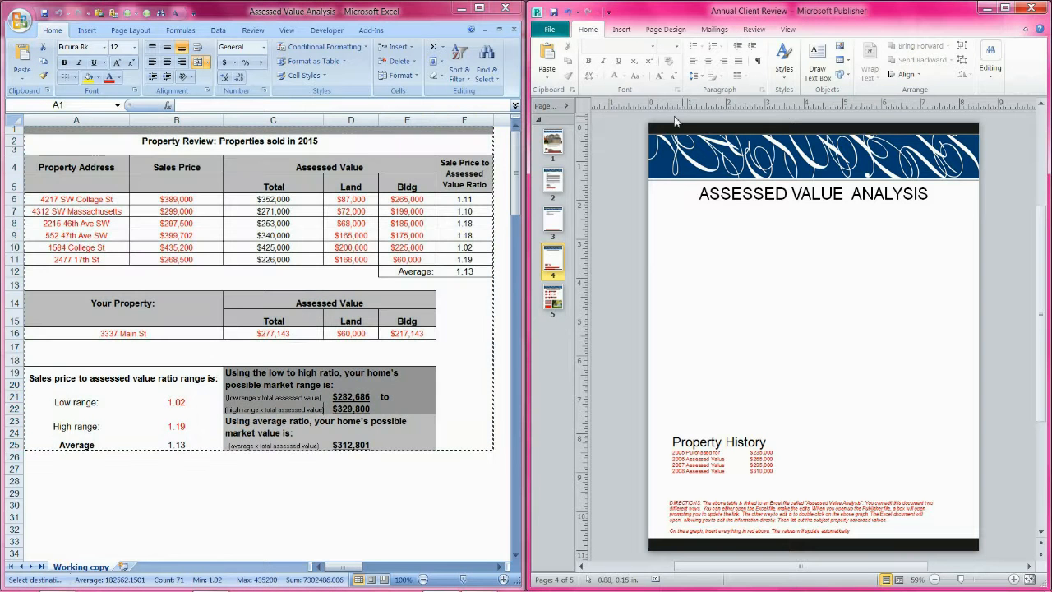
click(547, 75)
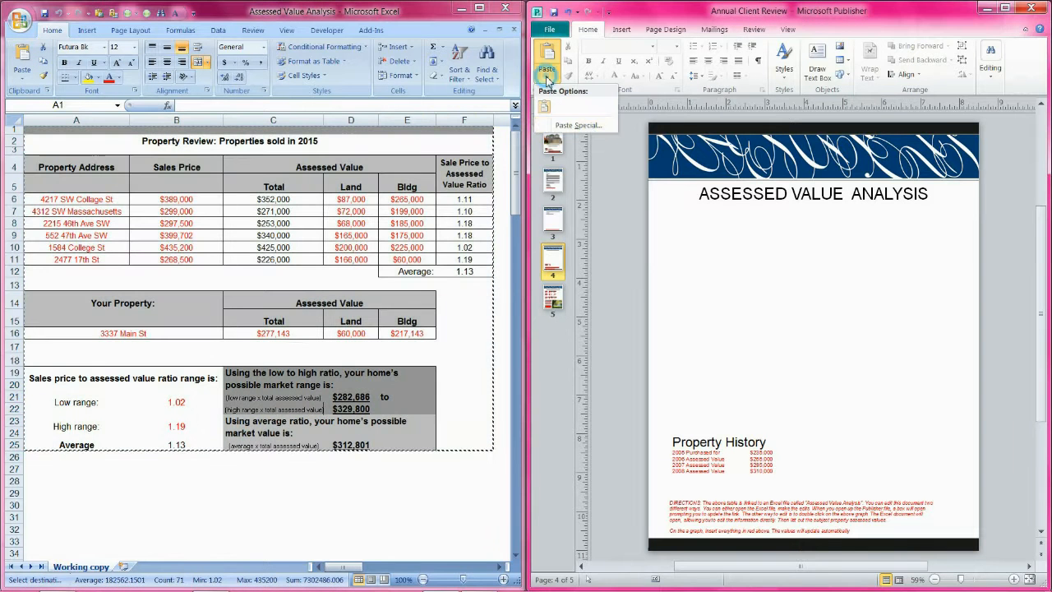
click(588, 128)
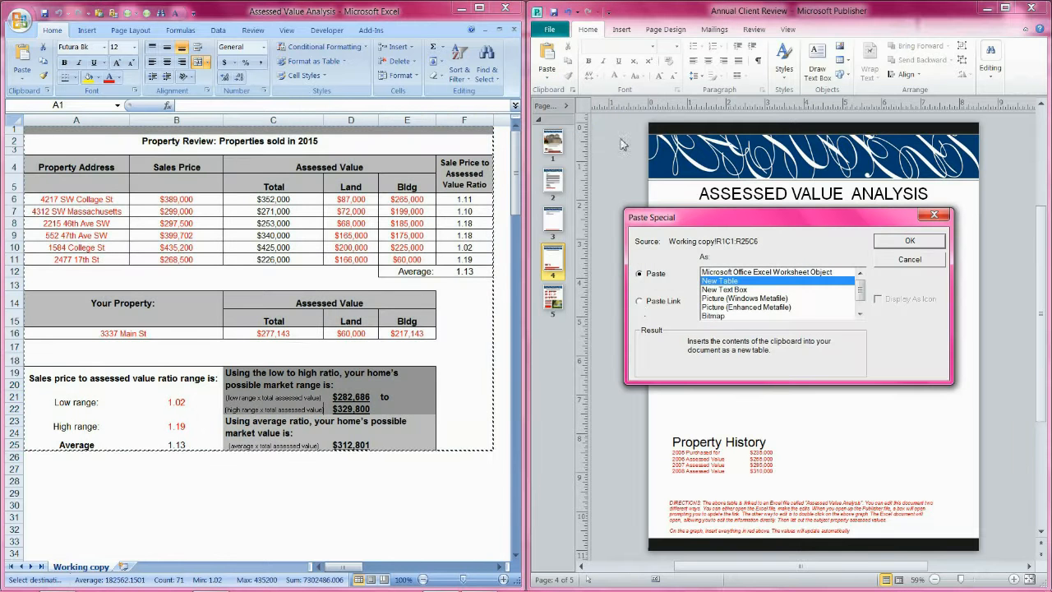
click(640, 302)
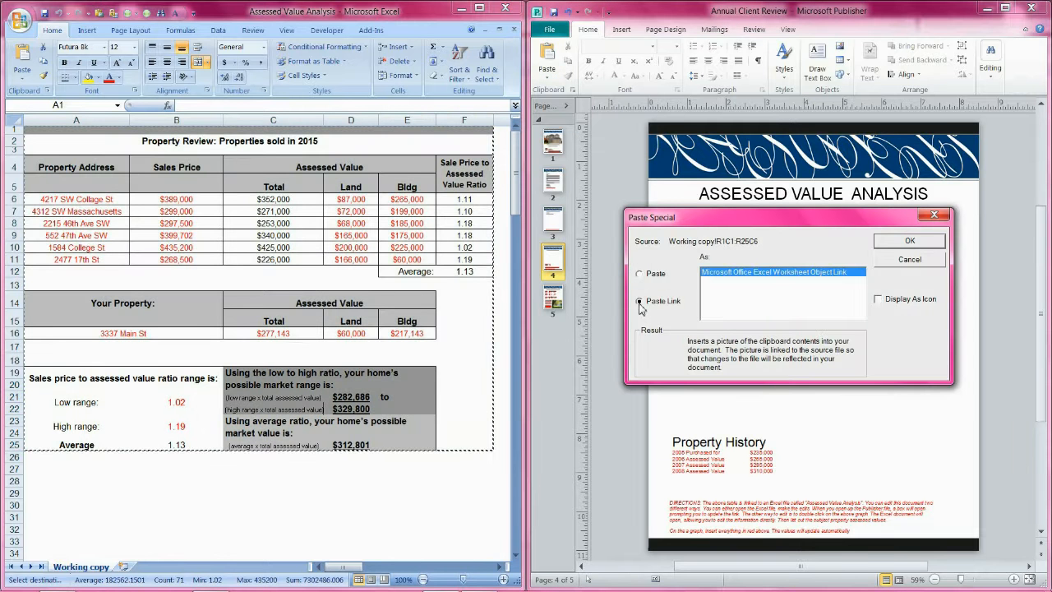
click(905, 241)
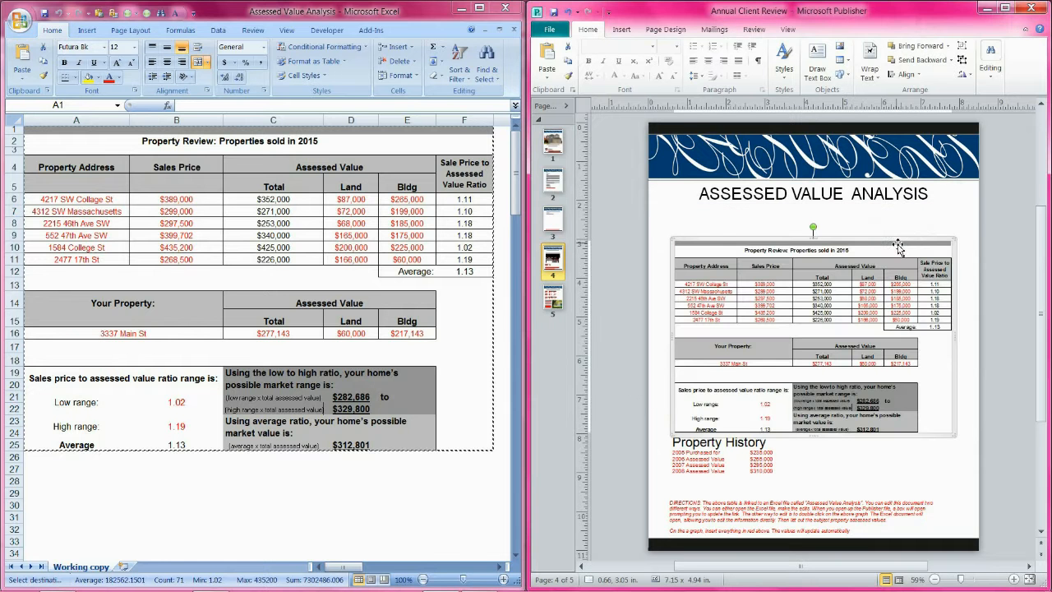
drag(897, 222, 898, 215)
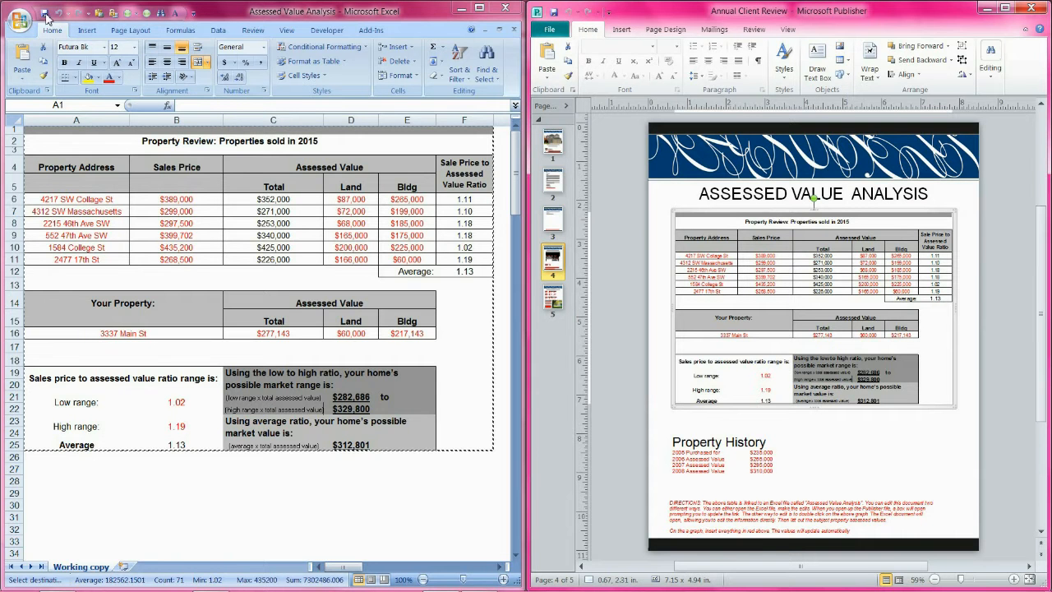
Step: Save and close both the Assessed Value Analysis workbook and the Annual Client Review publication
click(44, 12)
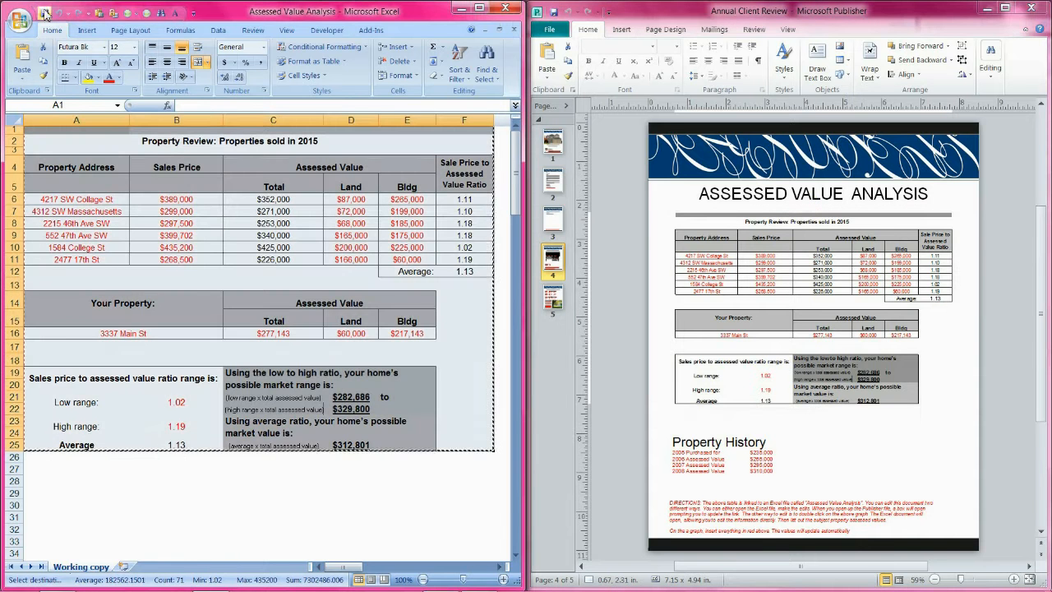
click(510, 7)
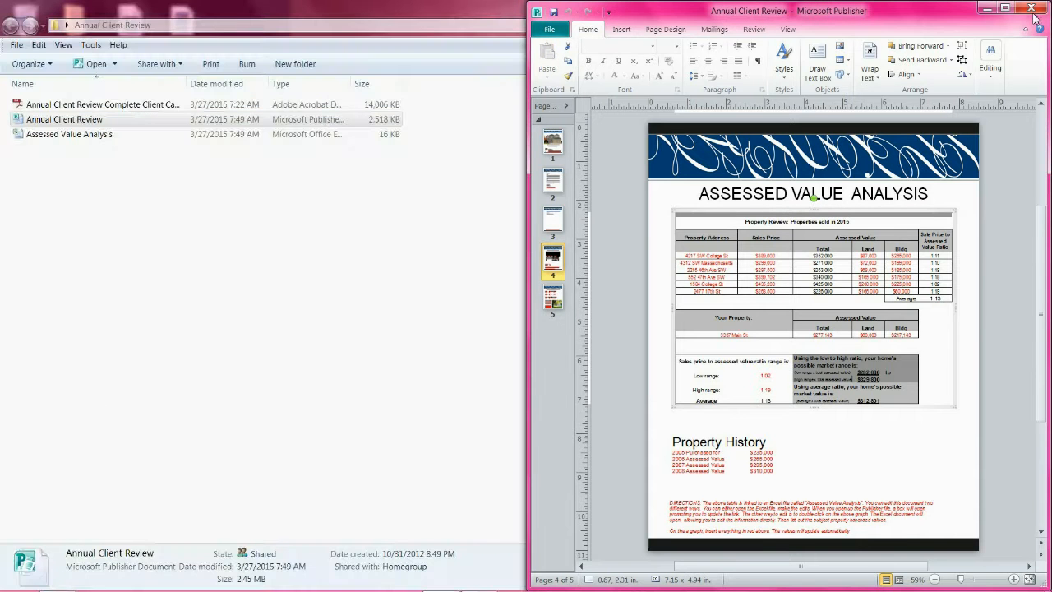
click(1032, 8)
click(472, 324)
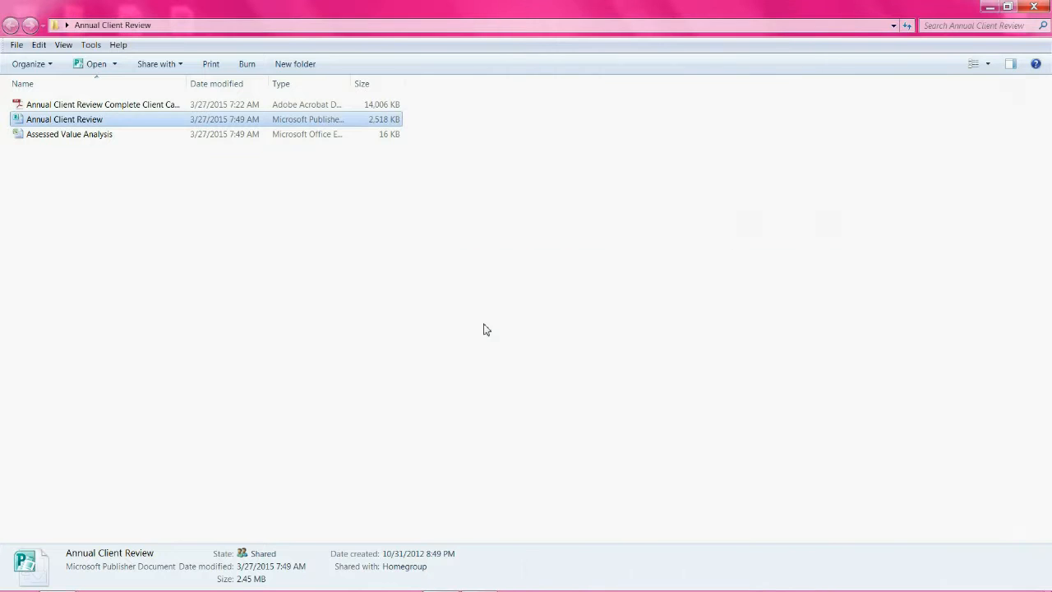
Step: Reopen the Annual Client Review publication with its links updated and display page 4
click(50, 120)
double_click(50, 120)
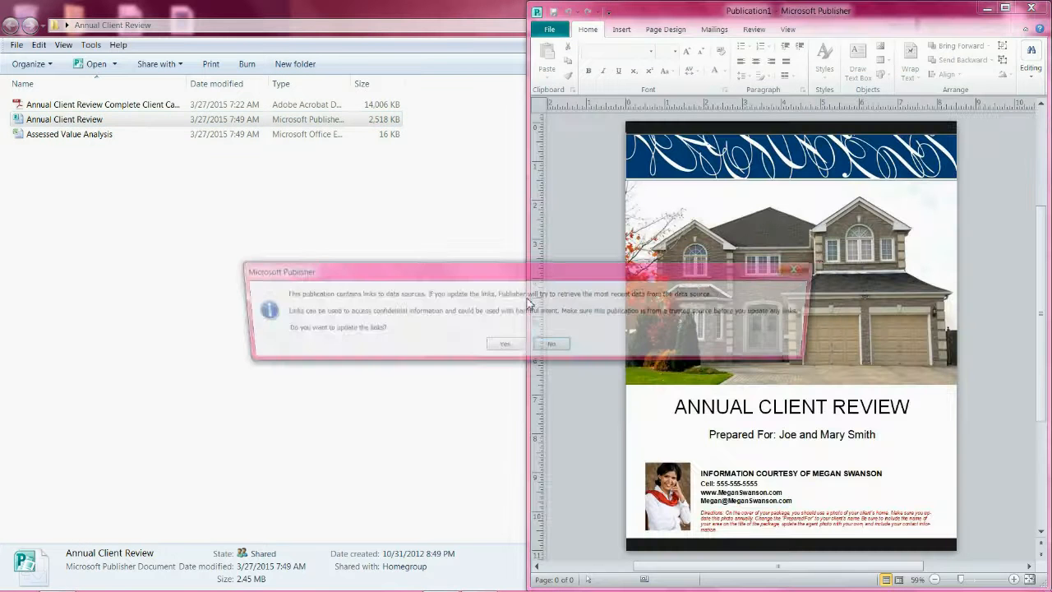
drag(335, 277, 362, 238)
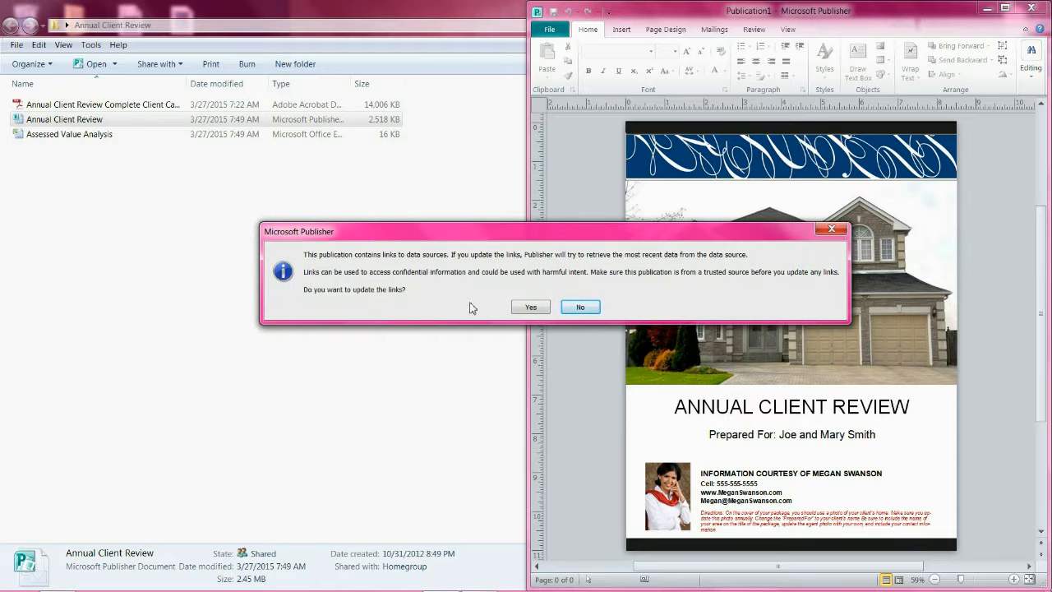
click(529, 308)
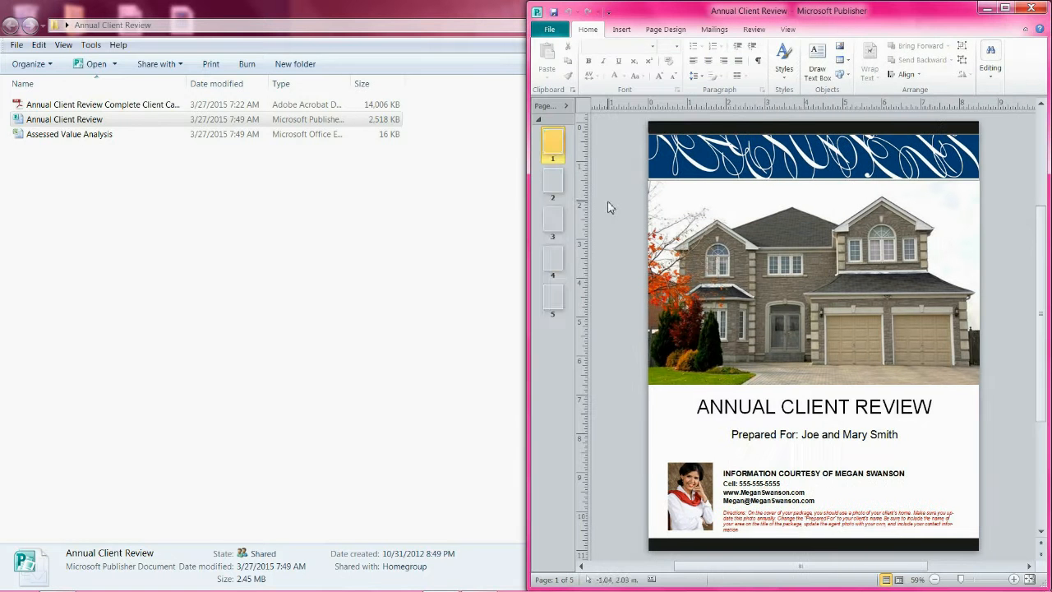
click(558, 262)
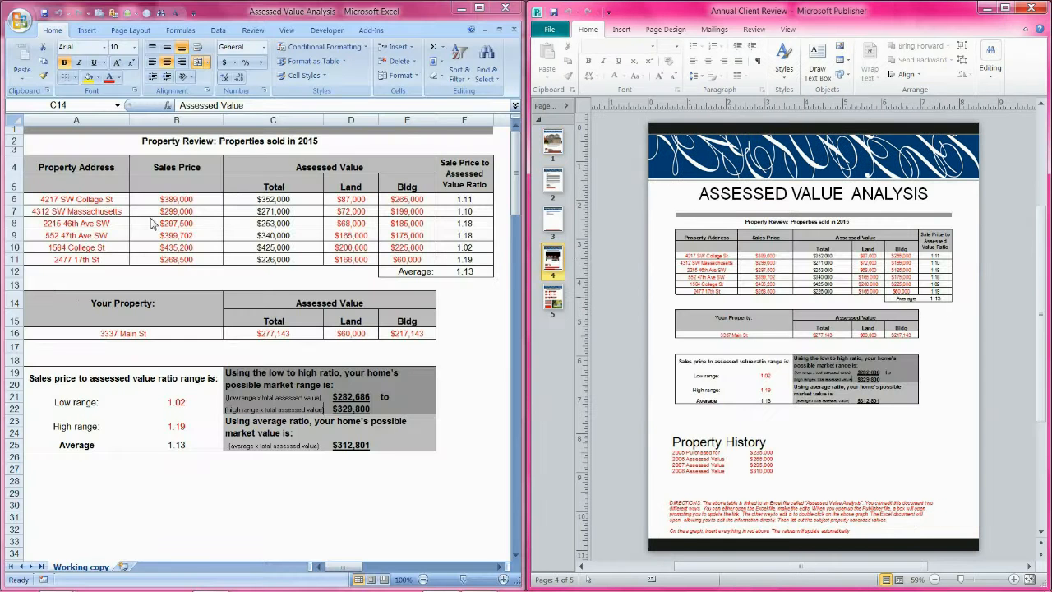
Step: Close the Annual Client Review publication, saving its changes
click(739, 220)
click(1028, 9)
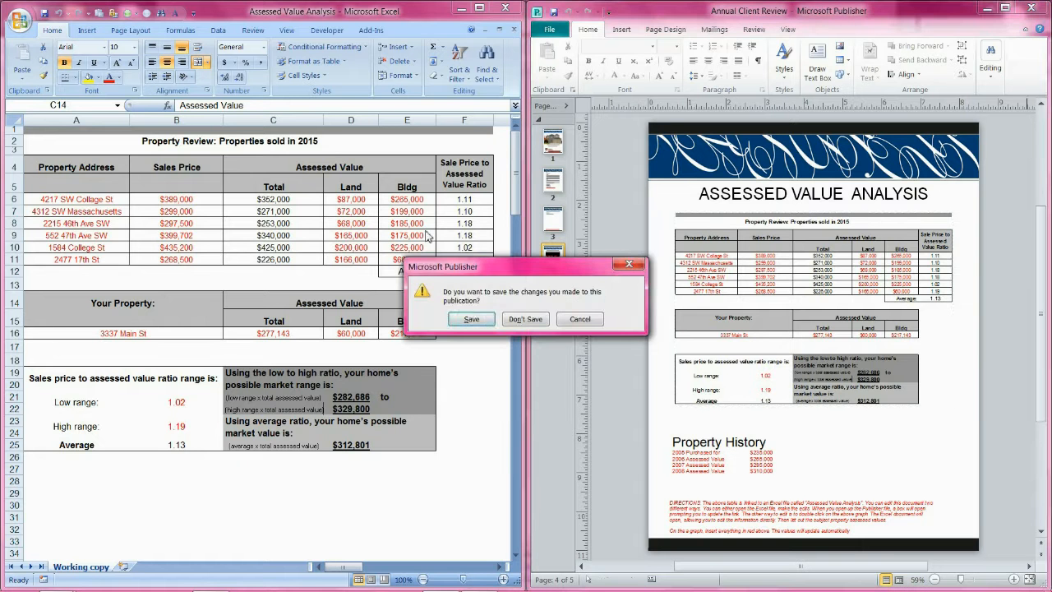
click(470, 319)
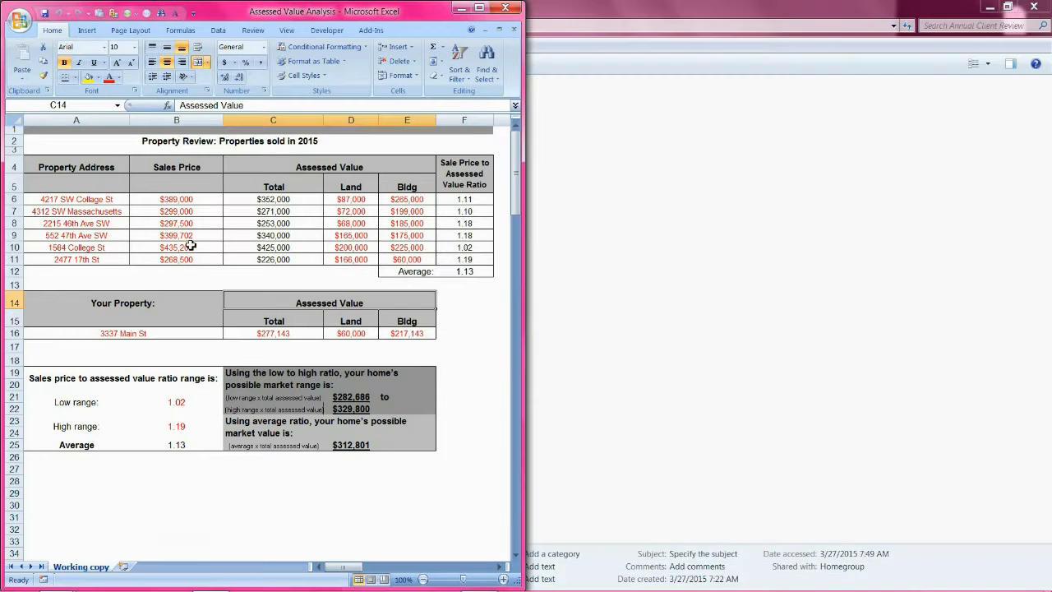
click(183, 199)
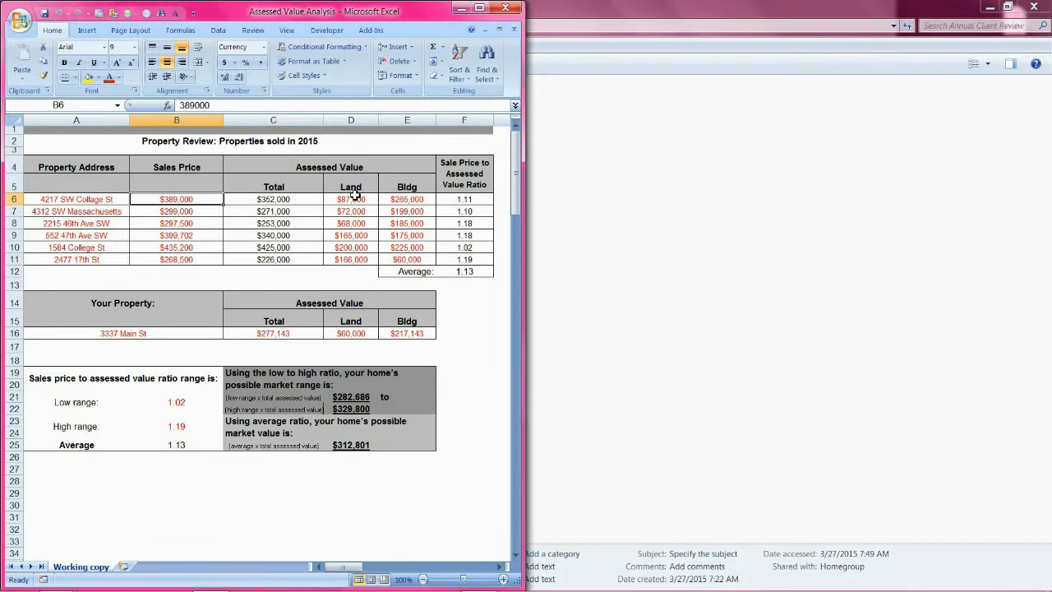
text(400,000)
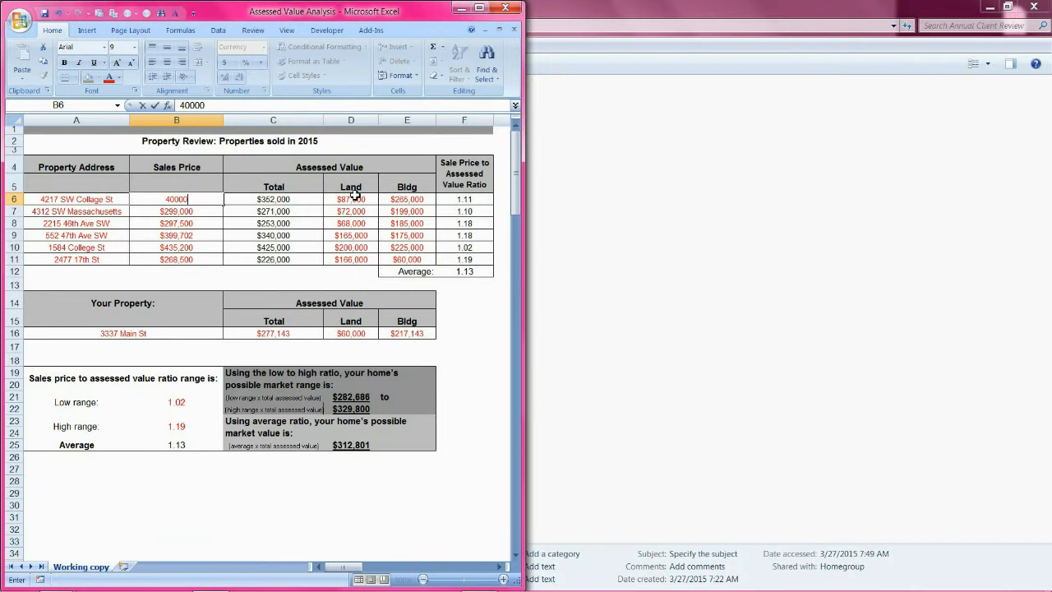
key(Return)
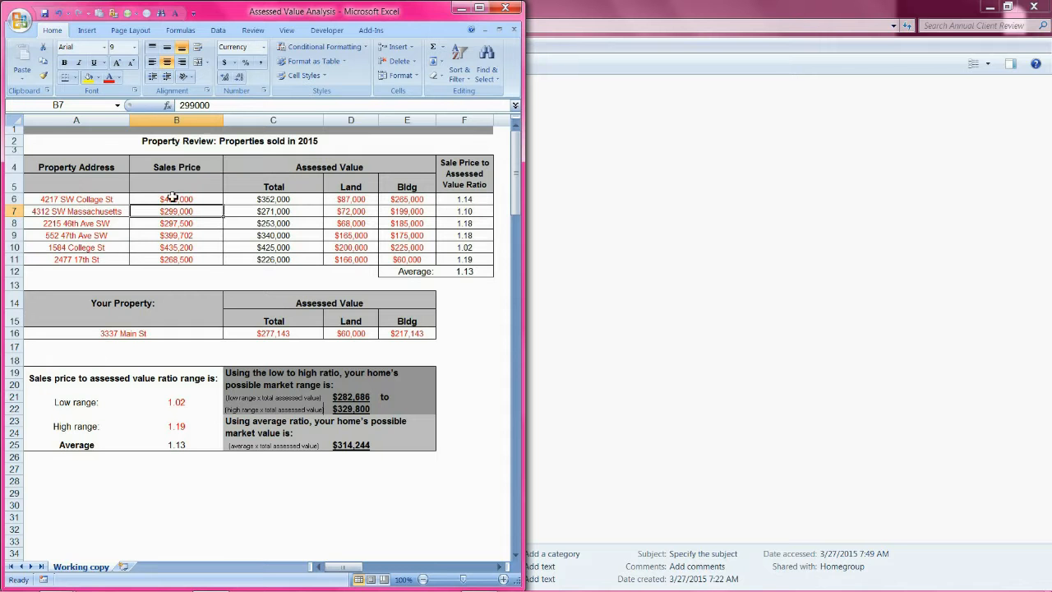
click(45, 13)
Step: Open Annual Client Review from its folder again, refresh the linked data, and go to the Assessed Value Analysis page
click(635, 119)
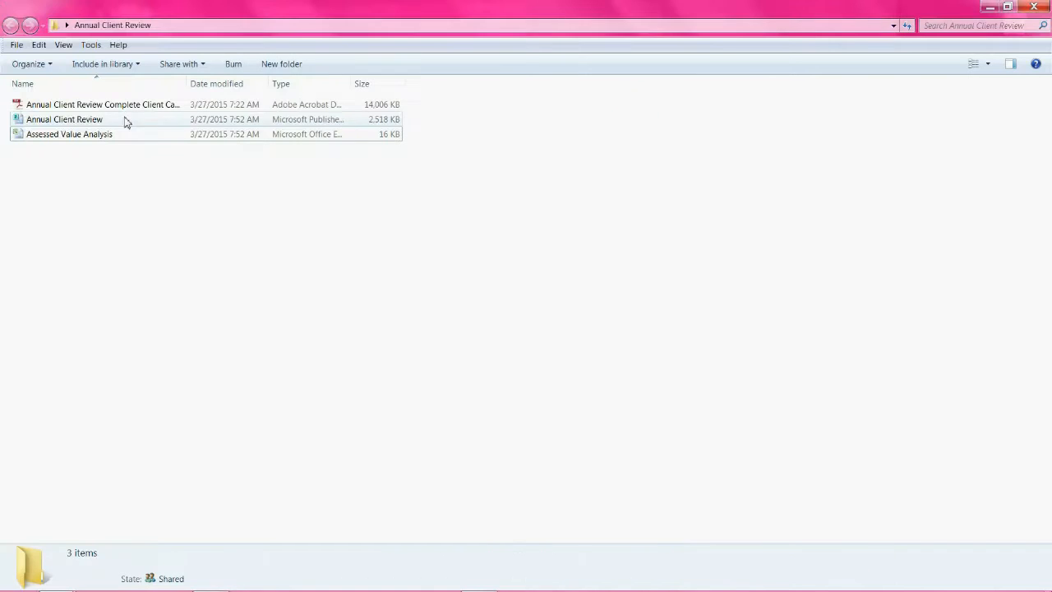
double_click(83, 120)
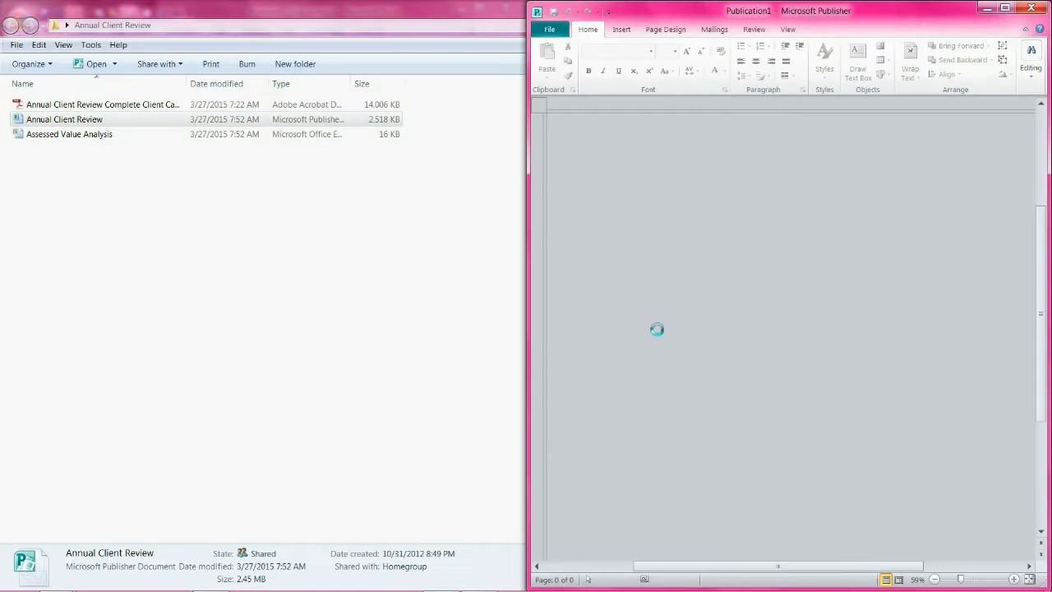
click(500, 345)
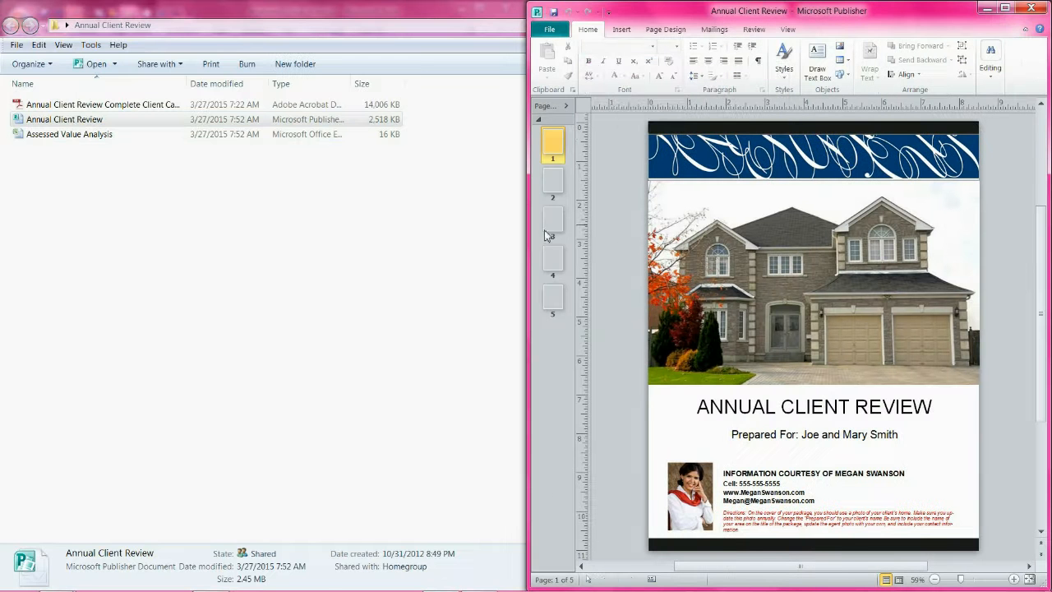
click(554, 261)
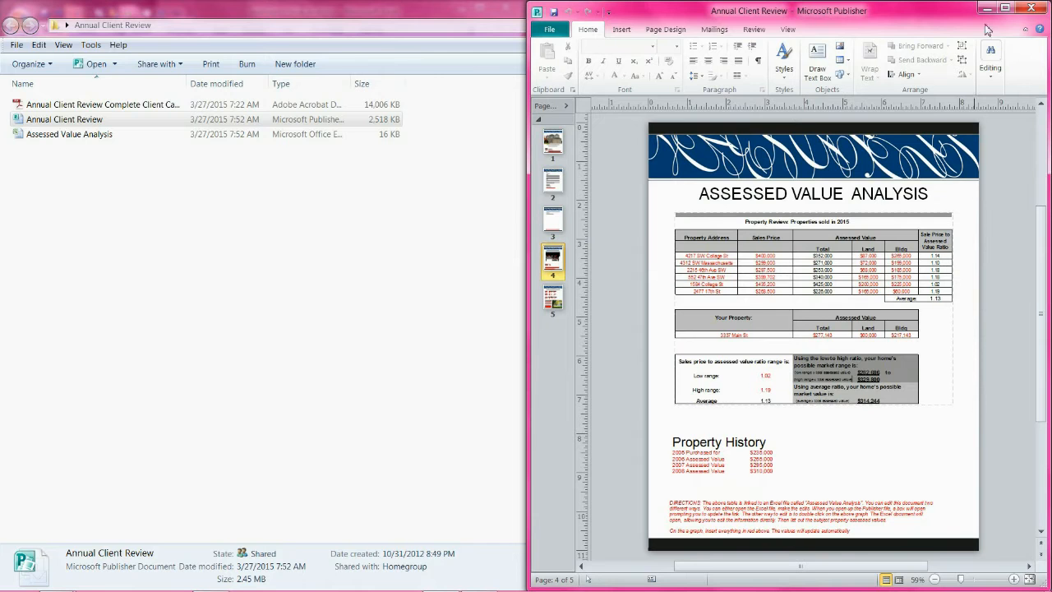
Step: Enlarge page 4 to 100% and examine the linked table's sales prices, ratios and market value estimates
click(1004, 8)
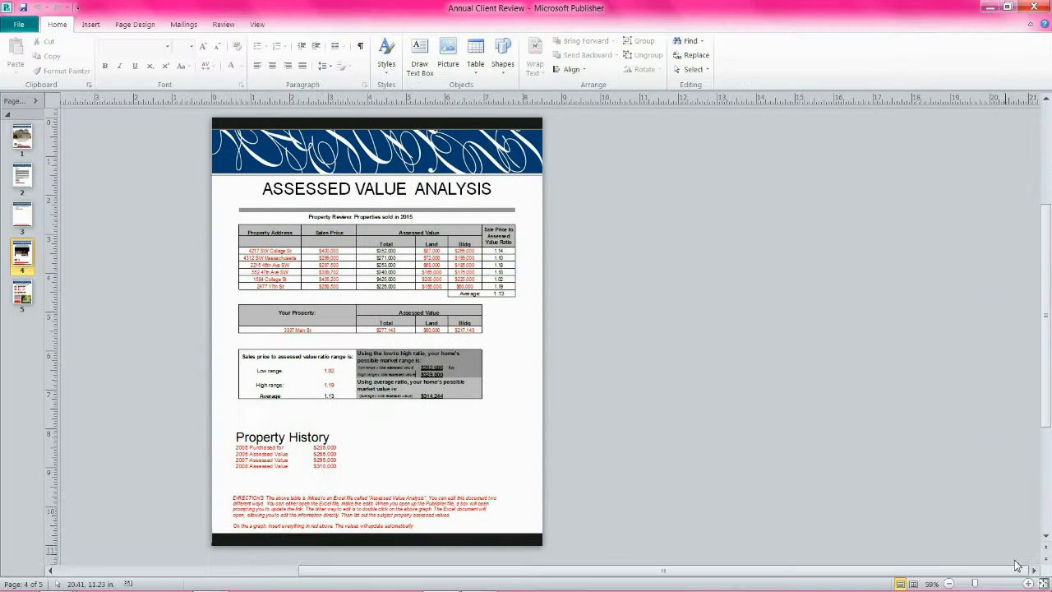
click(1028, 584)
click(1028, 584)
click(1028, 584)
click(1028, 583)
click(1028, 584)
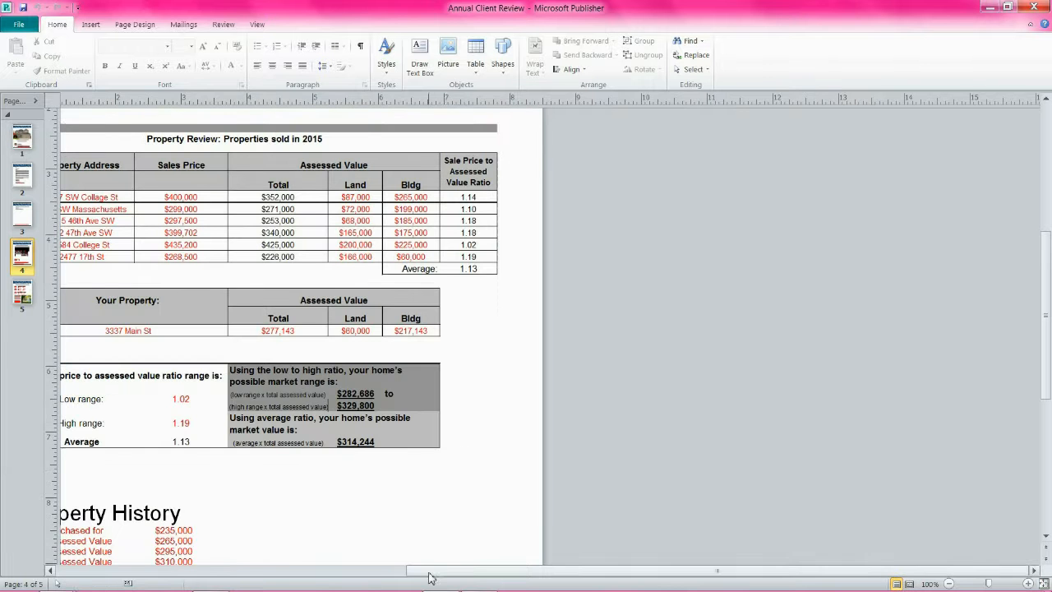
drag(422, 573, 313, 570)
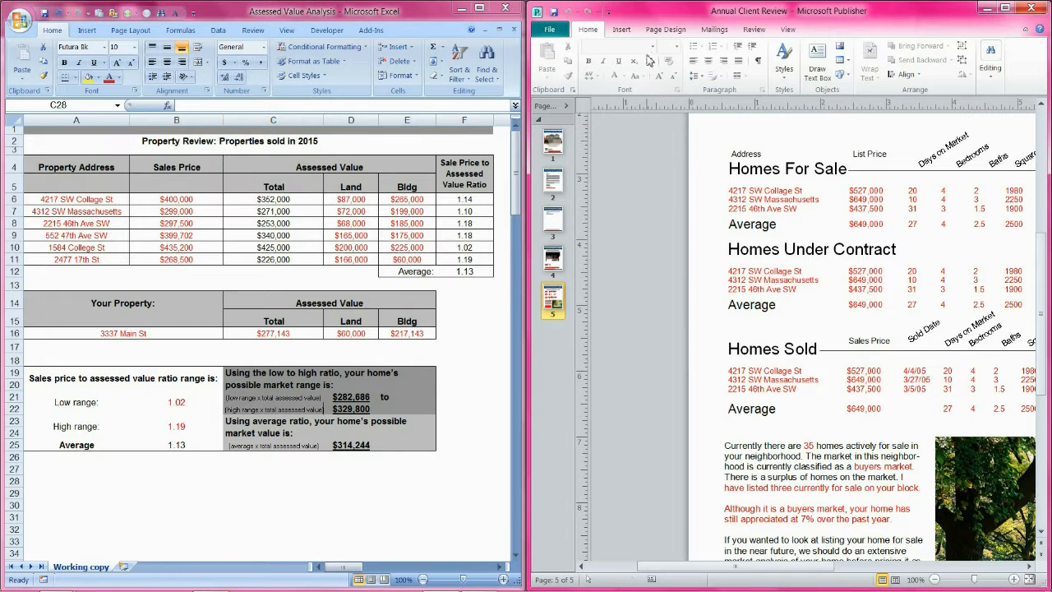
Step: Insert a blank page after page 5 of the Annual Client Review publication
click(622, 29)
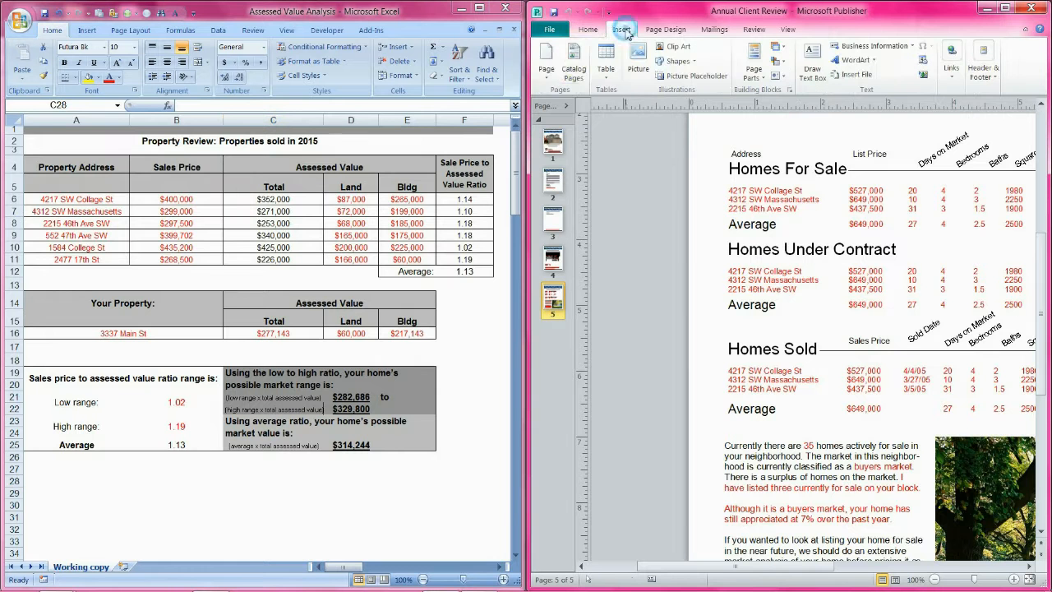
click(545, 74)
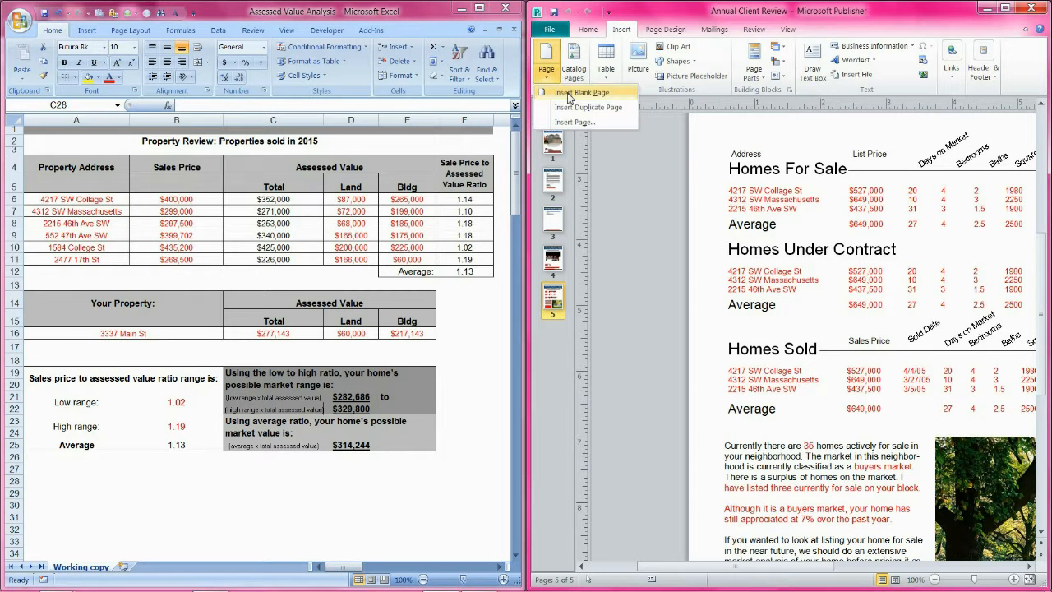
click(587, 100)
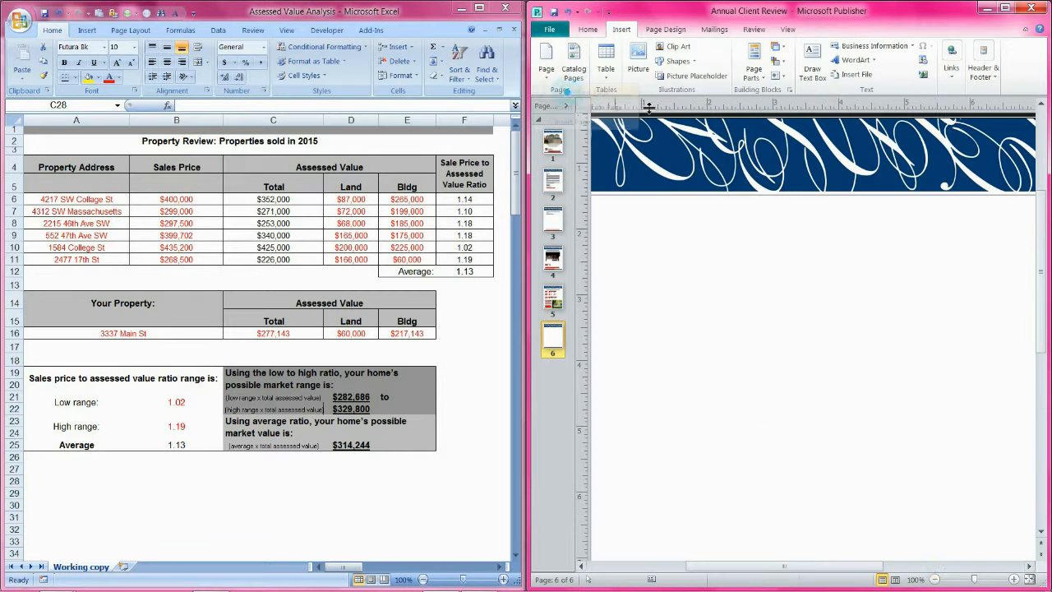
click(934, 579)
click(934, 579)
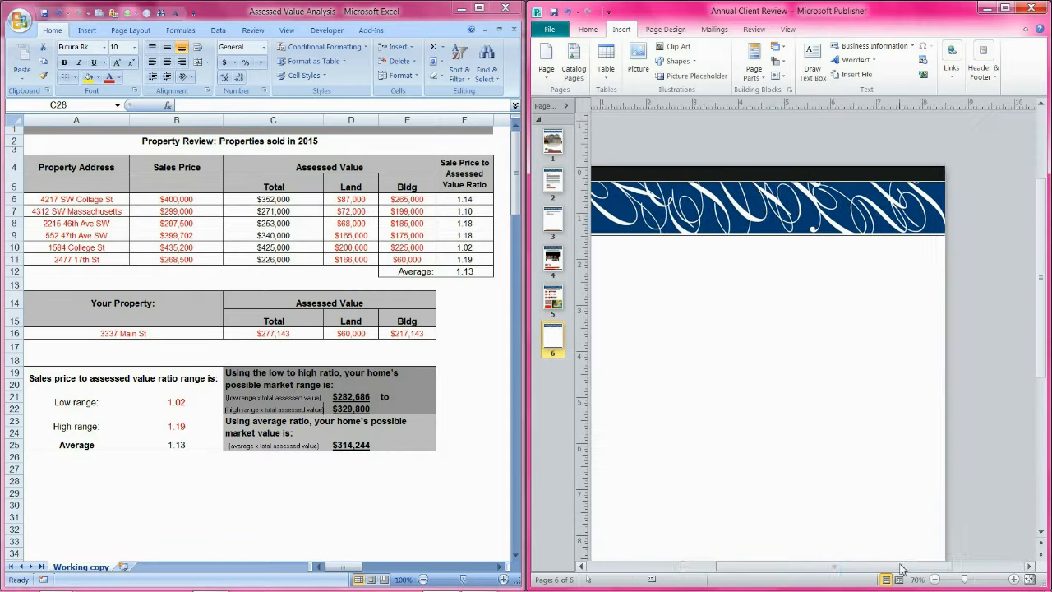
drag(880, 570, 865, 571)
scroll(863, 525, down, 2)
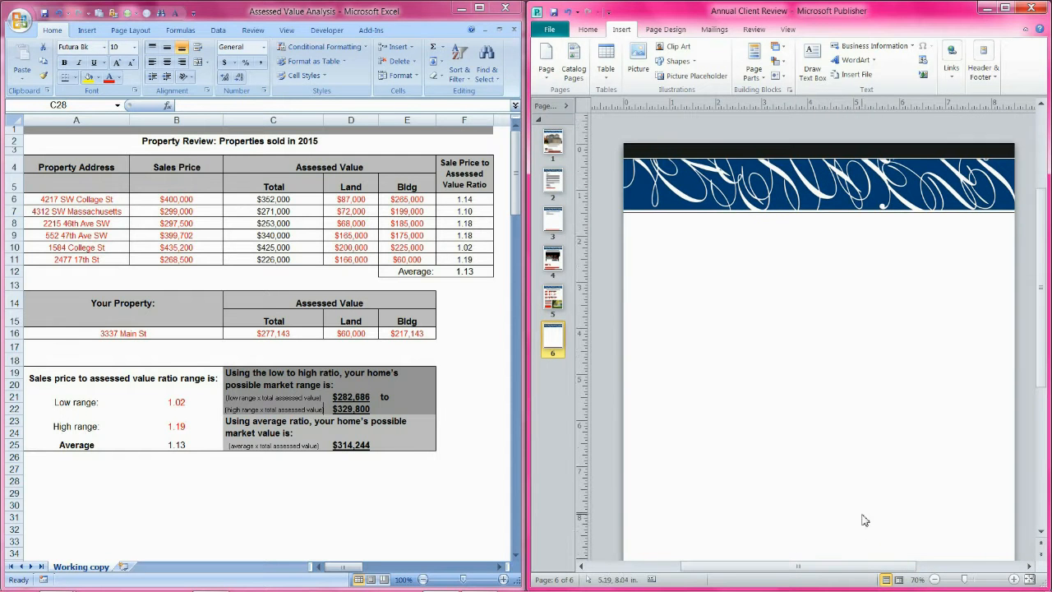
click(308, 485)
scroll(256, 469, down, 14)
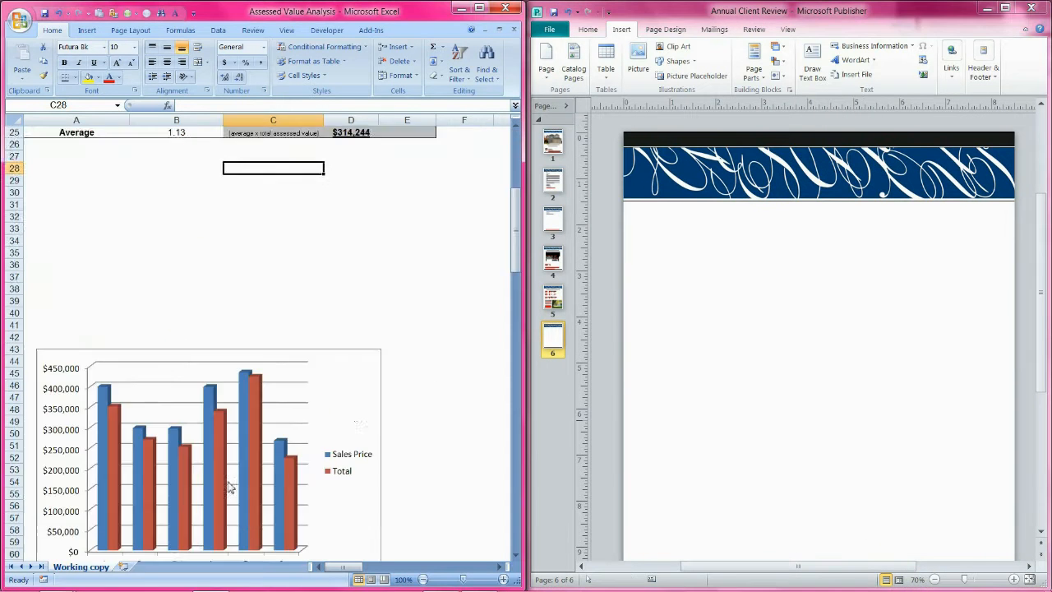
scroll(352, 336, up, 14)
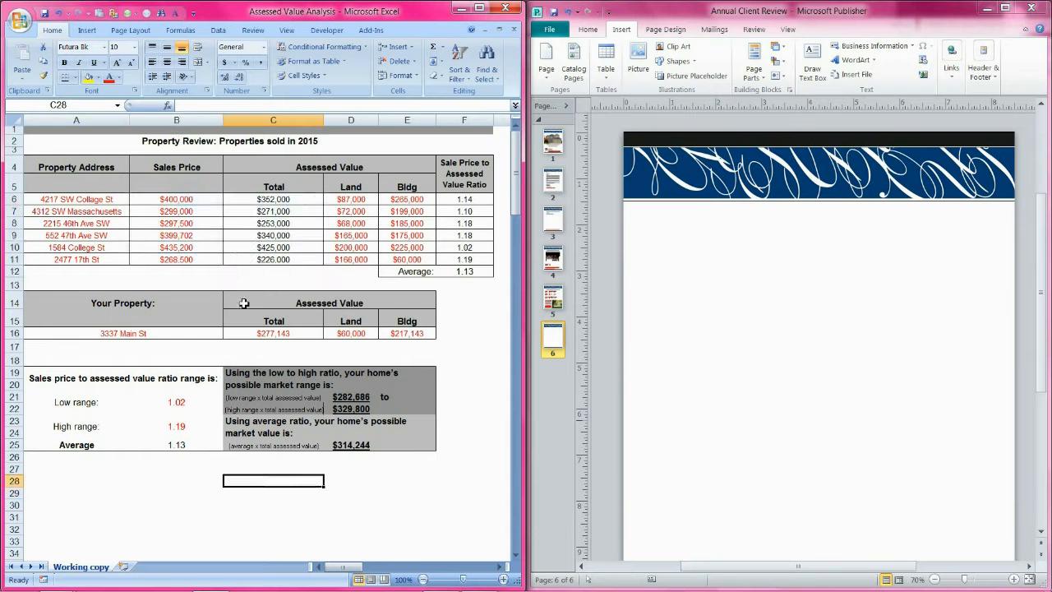
drag(188, 203, 276, 271)
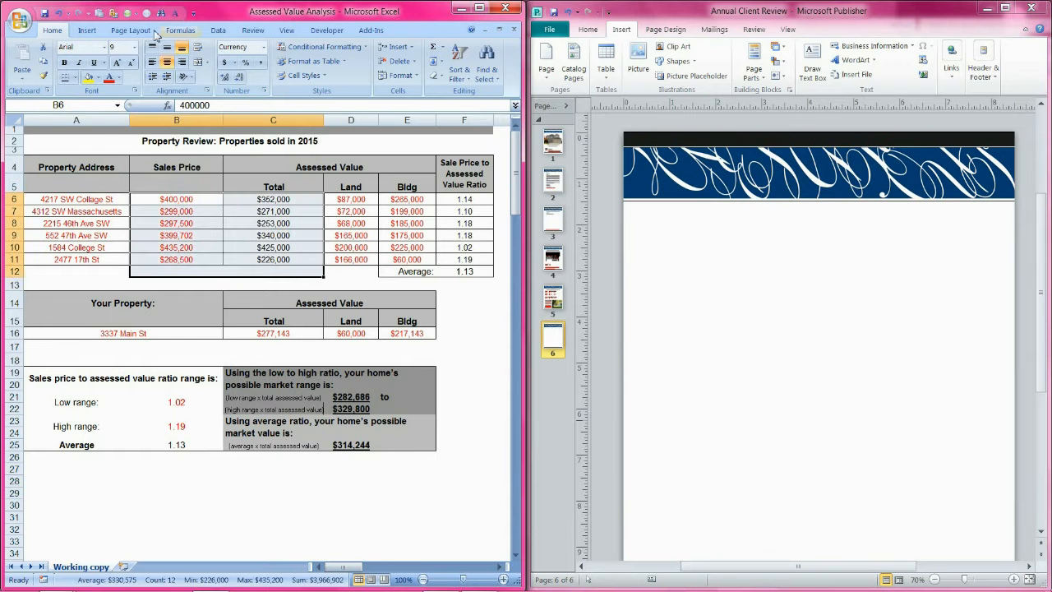
click(86, 31)
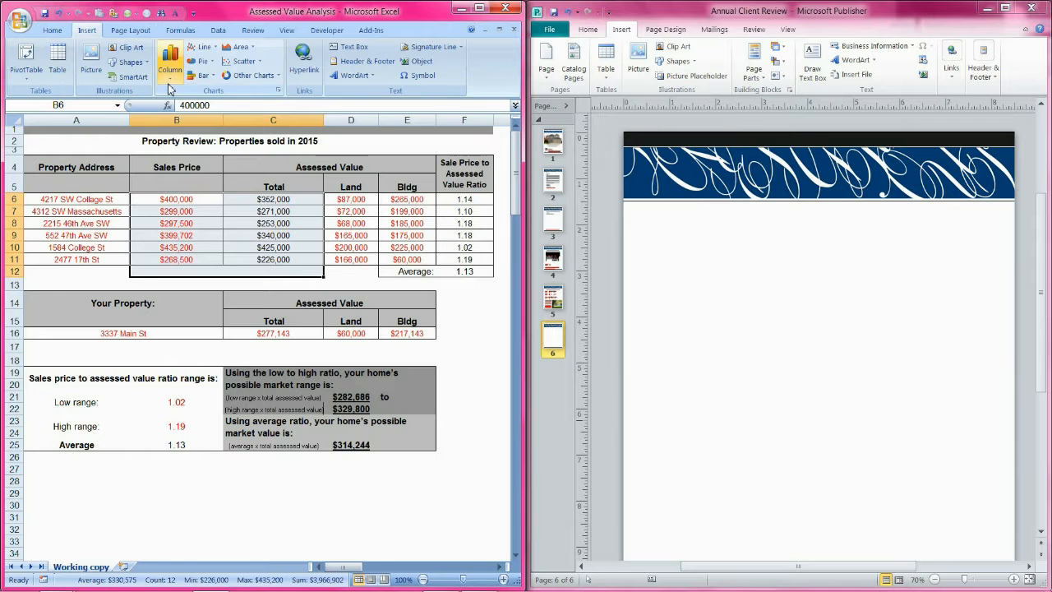
Step: Copy the Sales Price and Total column chart located below the tables in the Assessed Value Analysis workbook
click(153, 481)
scroll(268, 479, down, 10)
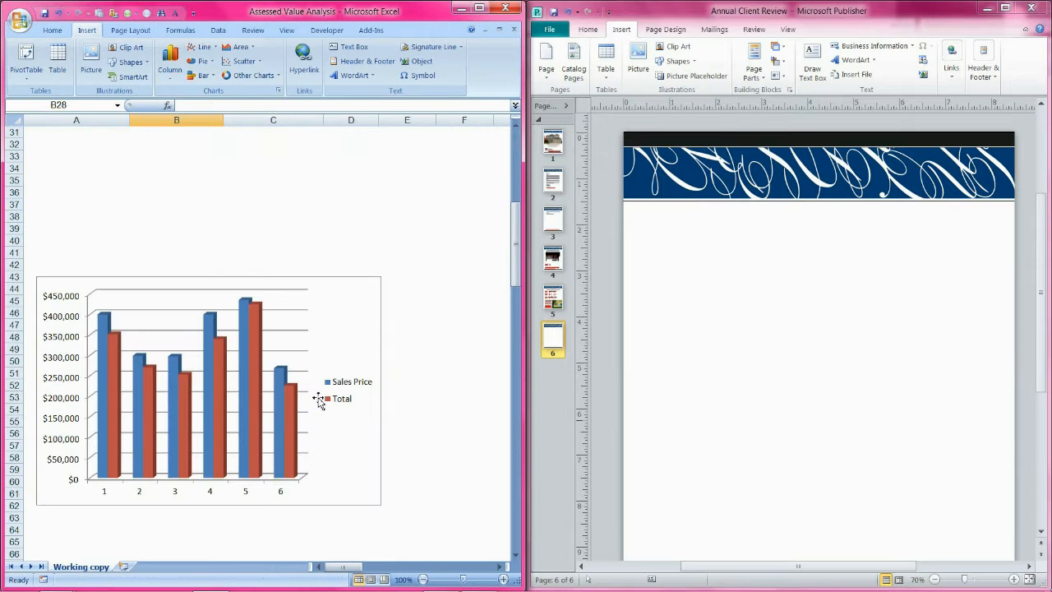
click(319, 400)
right_click(321, 327)
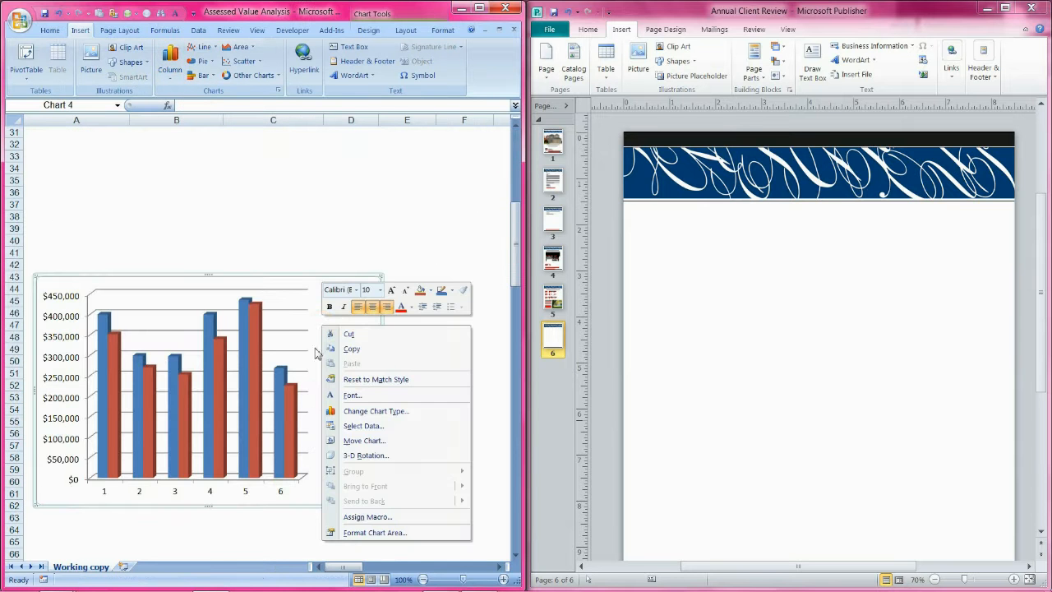
click(367, 353)
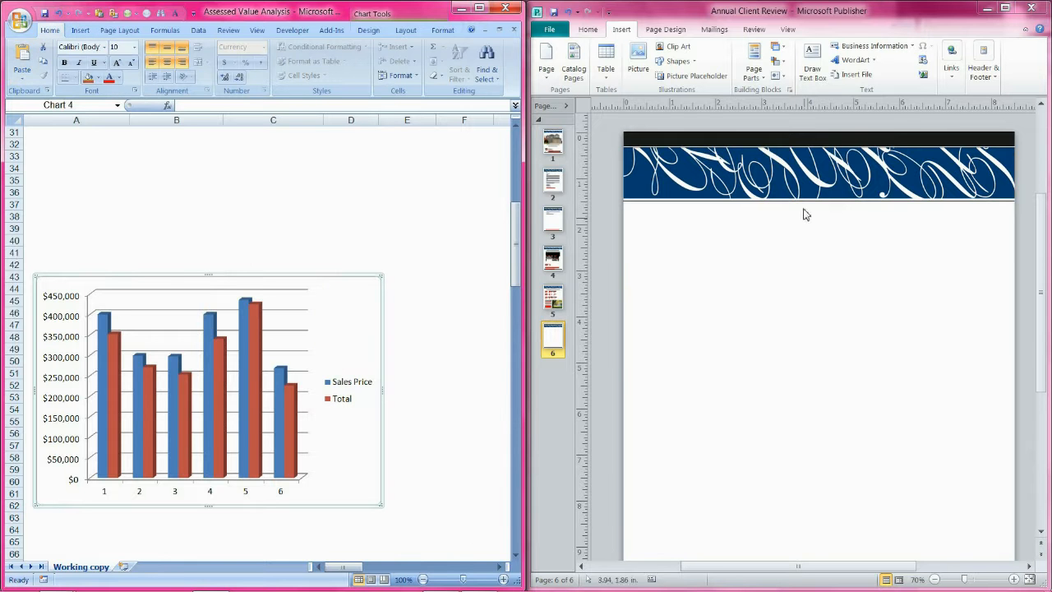
Step: Paste the copied chart onto page 6 of the Annual Client Review publication as a linked Microsoft Office Excel Chart Object
click(587, 29)
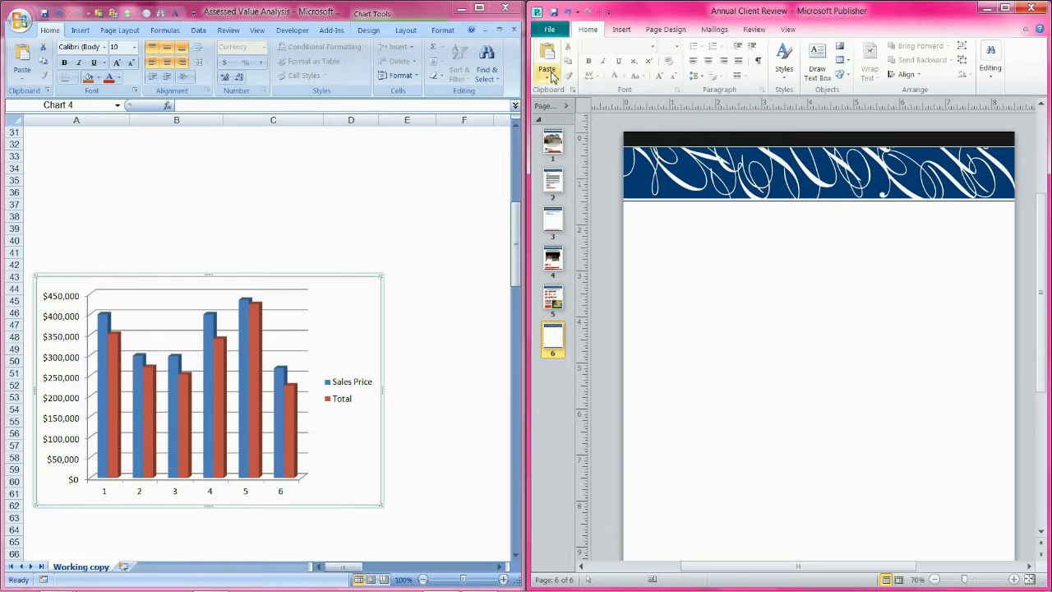
click(547, 77)
click(567, 124)
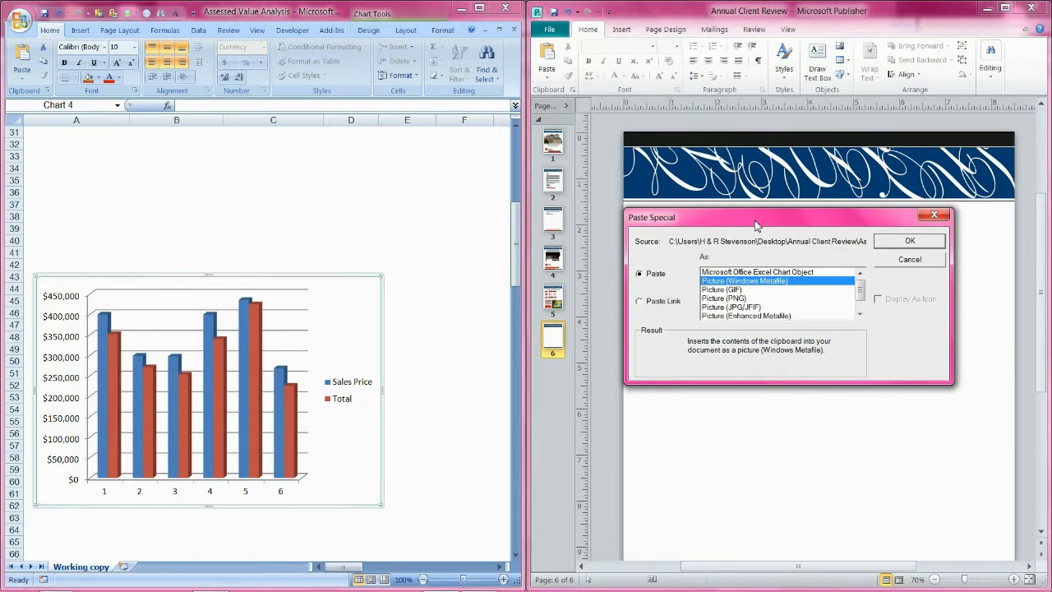
click(639, 302)
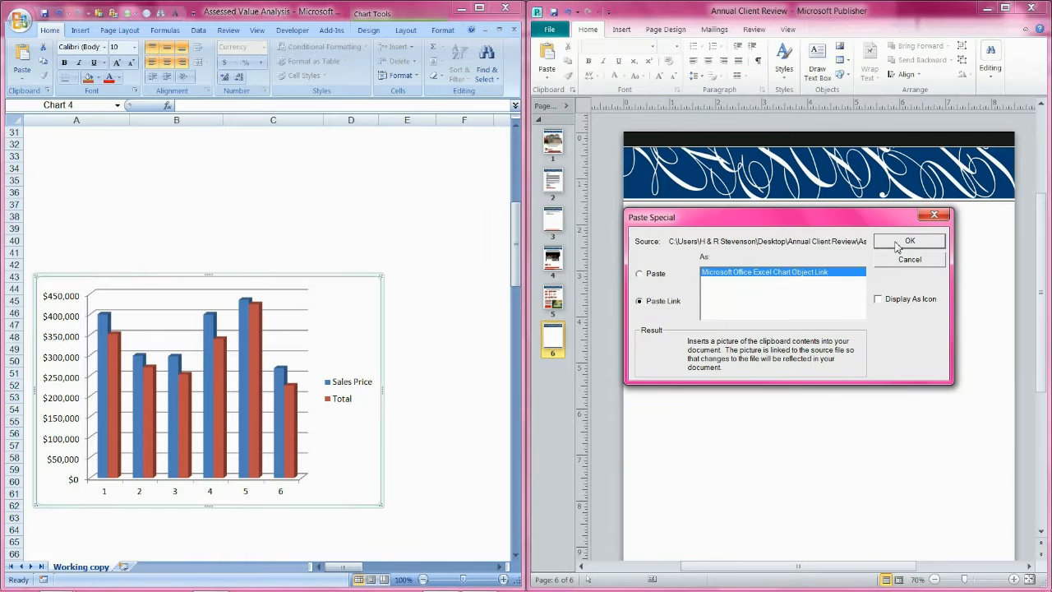
click(897, 246)
Step: Enlarge the linked chart on page 6 to about 6.55 x 4.34 in and place it at about 1.06, 2.93 in
drag(869, 388, 855, 367)
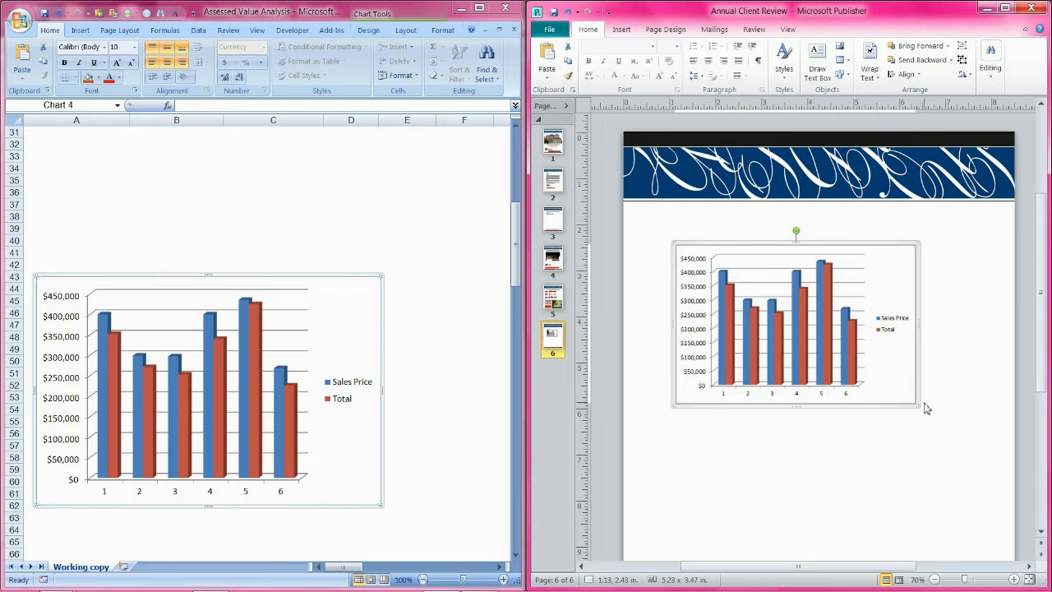
drag(917, 405, 977, 446)
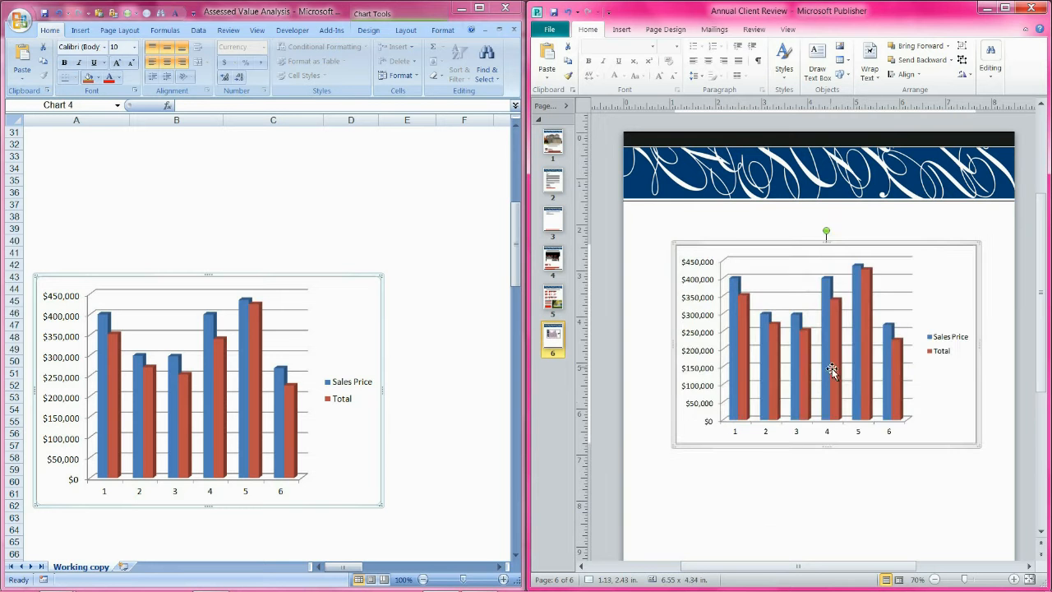
drag(831, 369, 827, 393)
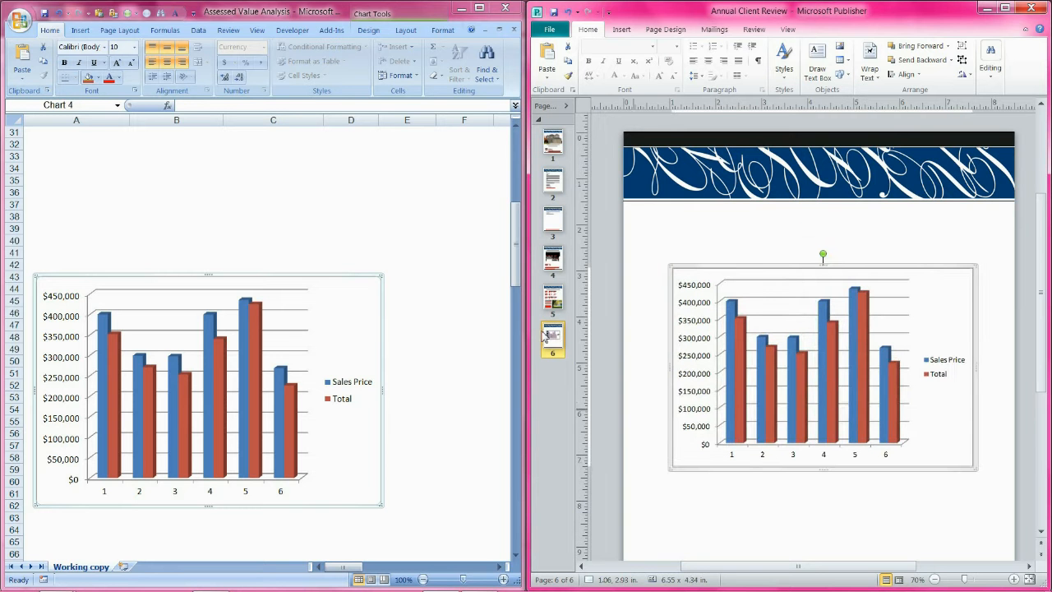
click(552, 302)
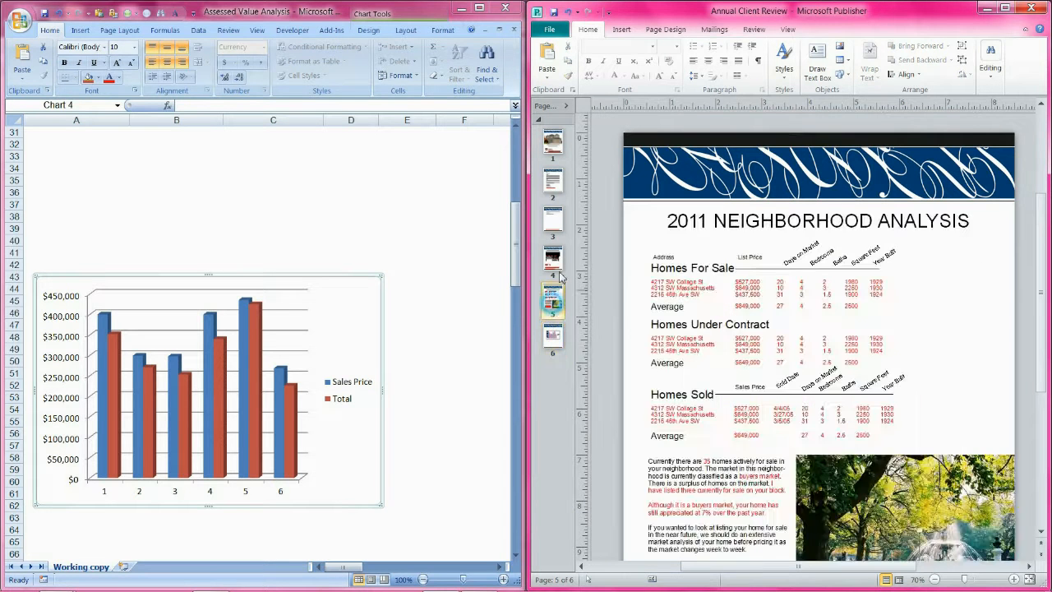
click(552, 339)
scroll(136, 202, up, 10)
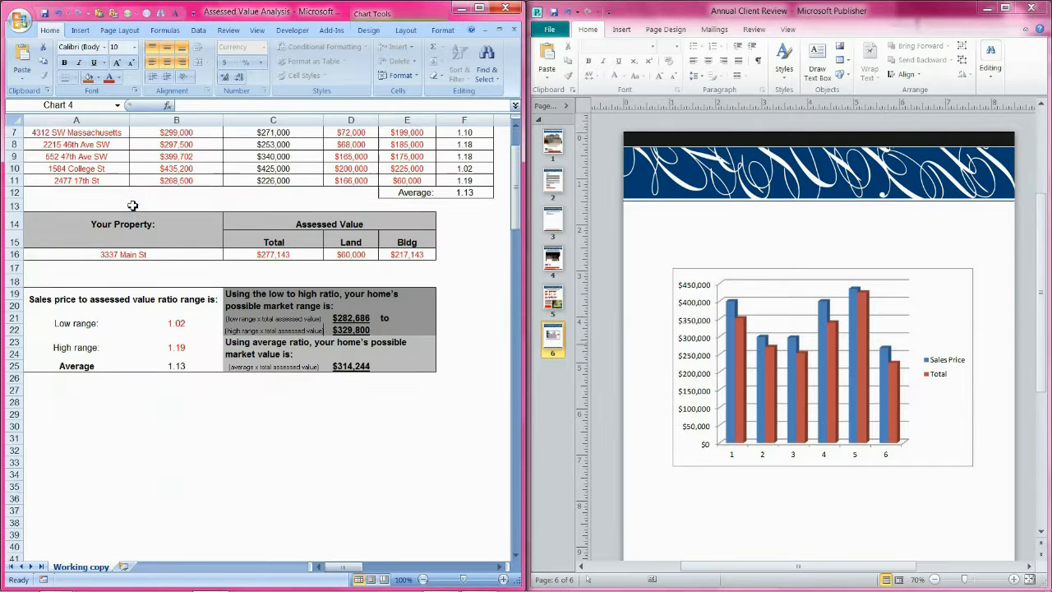
click(176, 210)
scroll(207, 277, down, 12)
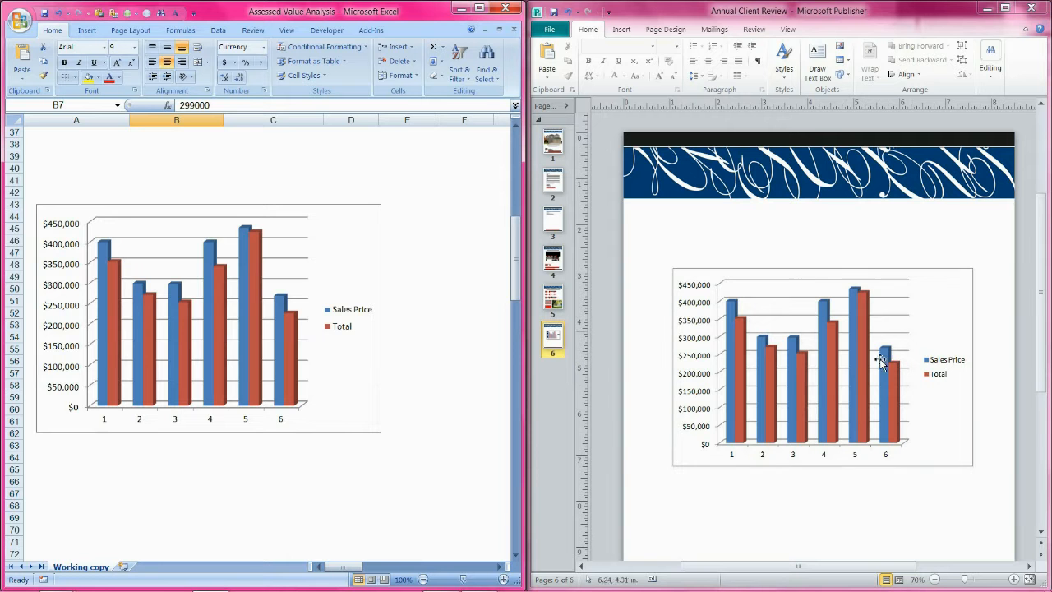
scroll(220, 210, up, 5)
scroll(220, 209, up, 7)
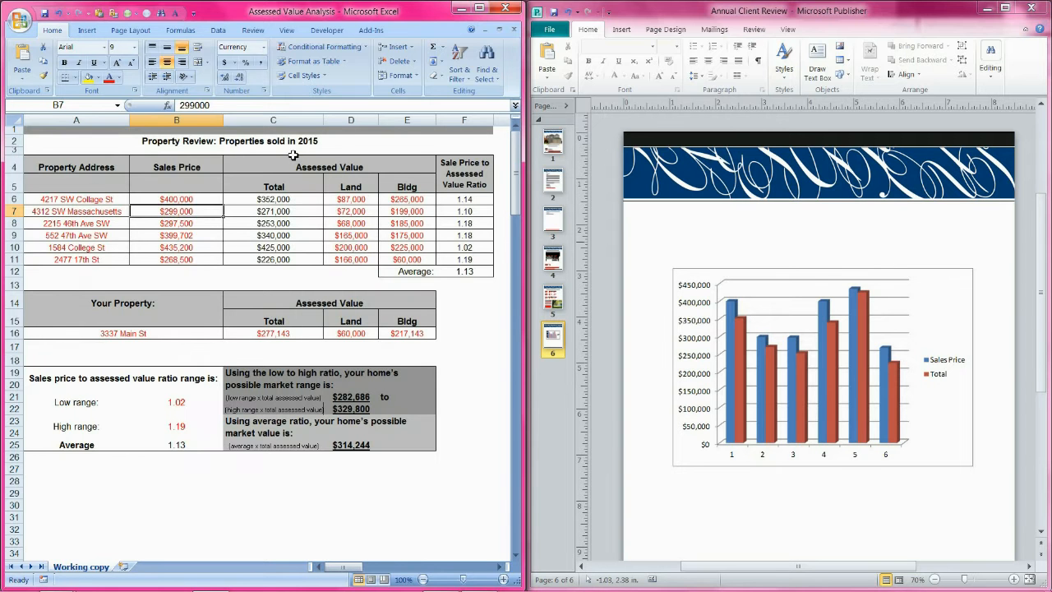
text(500,000)
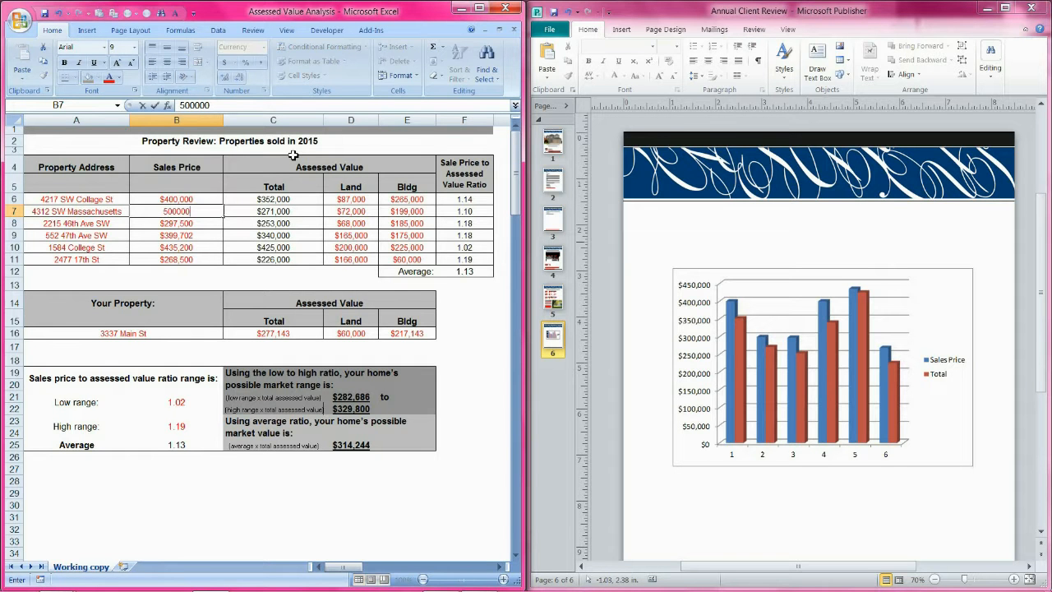
key(Return)
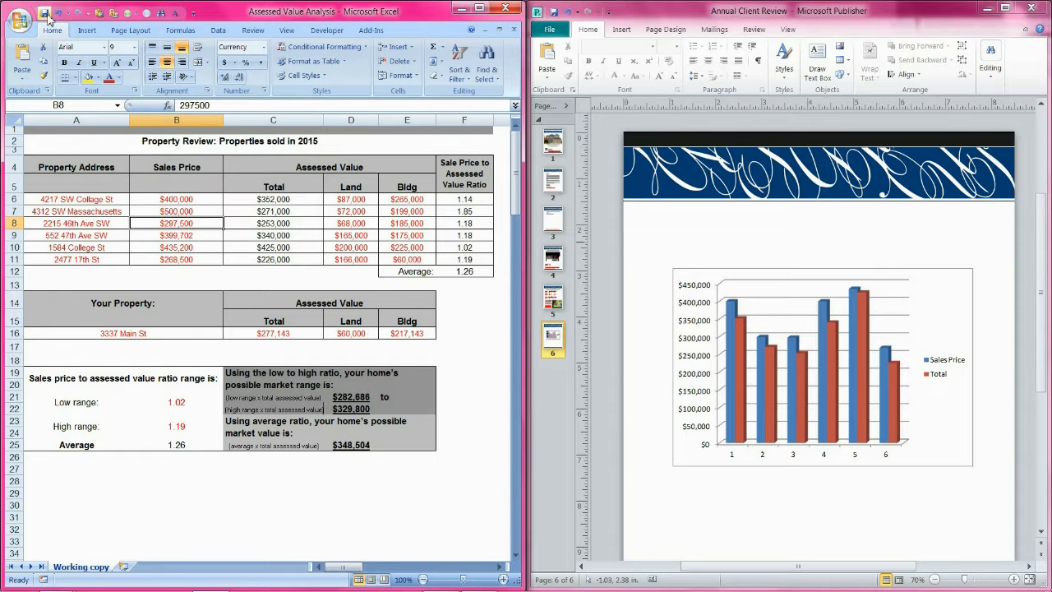
Step: Compare the workbook's column chart with the linked copy on page 6, and save and close the Annual Client Review publication
click(175, 492)
scroll(207, 494, down, 11)
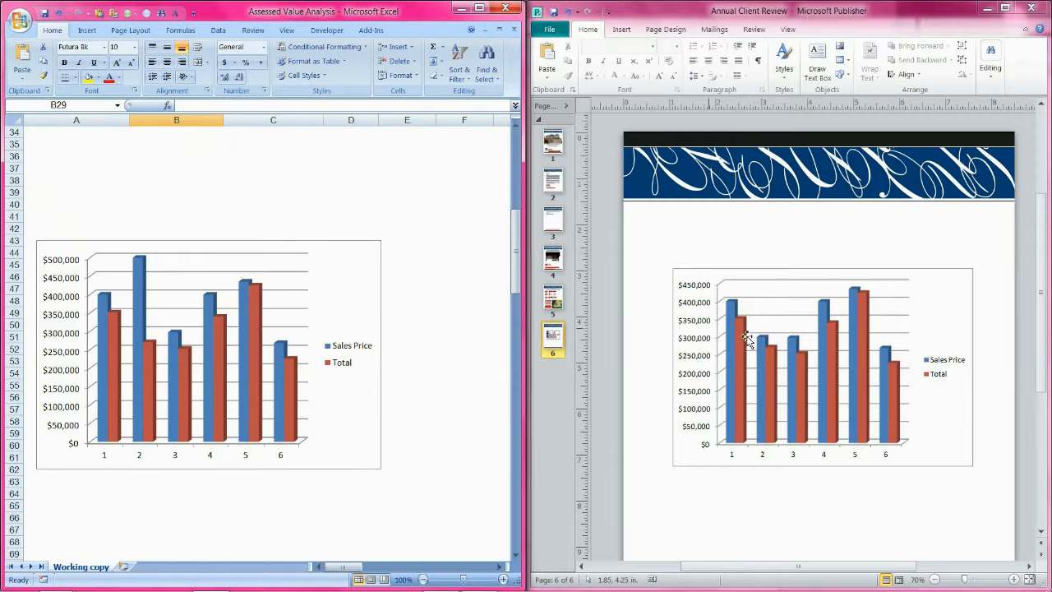
click(809, 286)
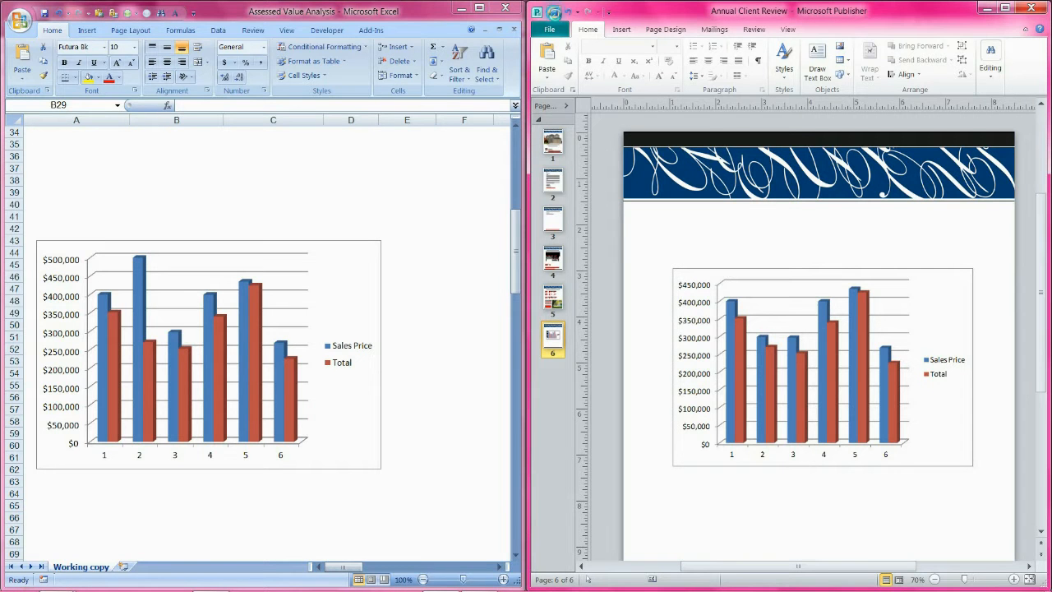
click(1029, 10)
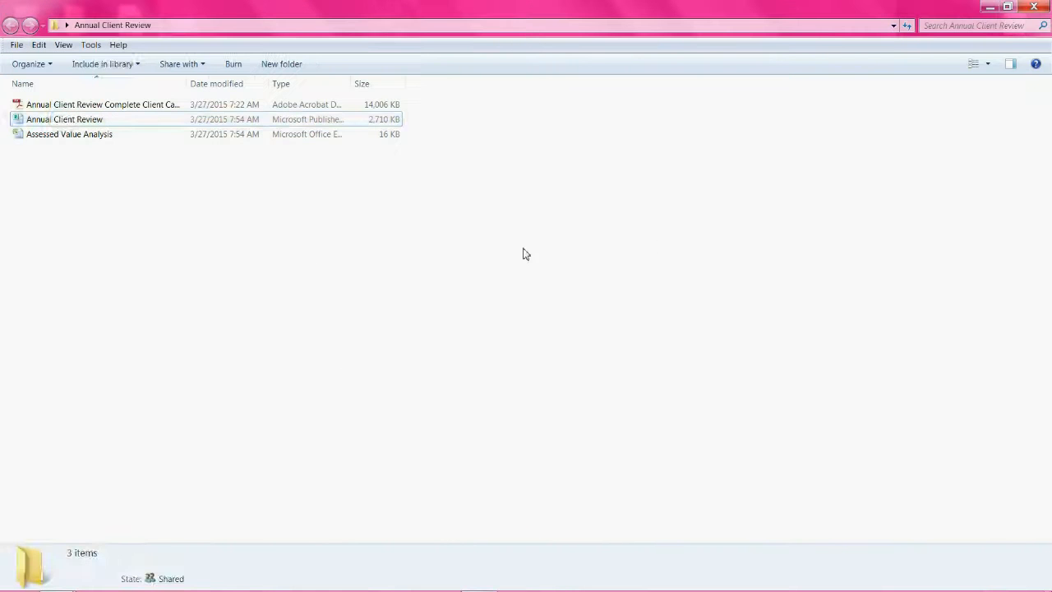
Step: Reopen Annual Client Review from its folder, update its linked data, and go to the chart on page 6
double_click(89, 119)
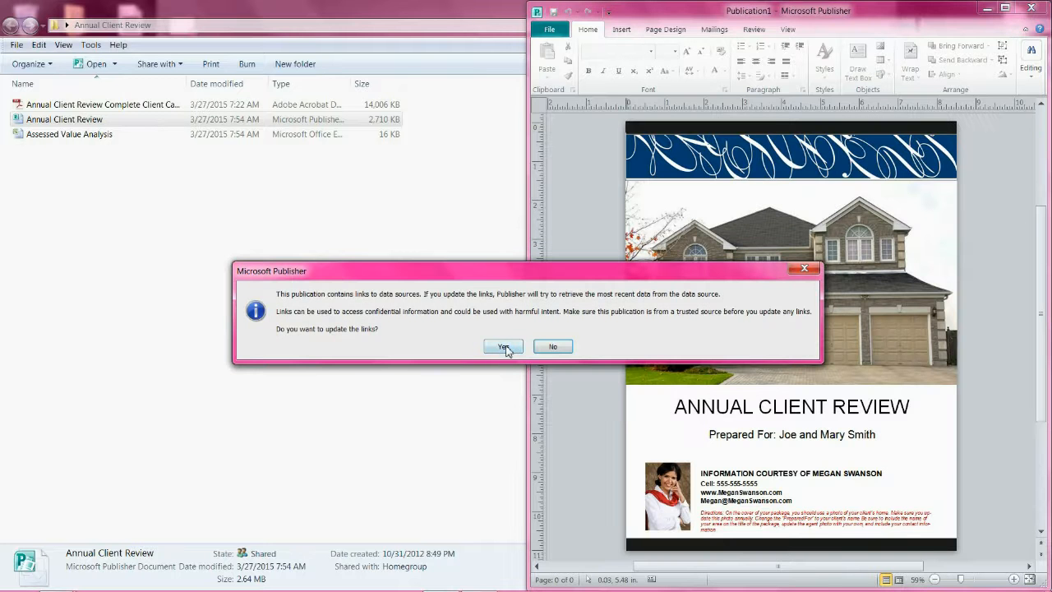
click(503, 347)
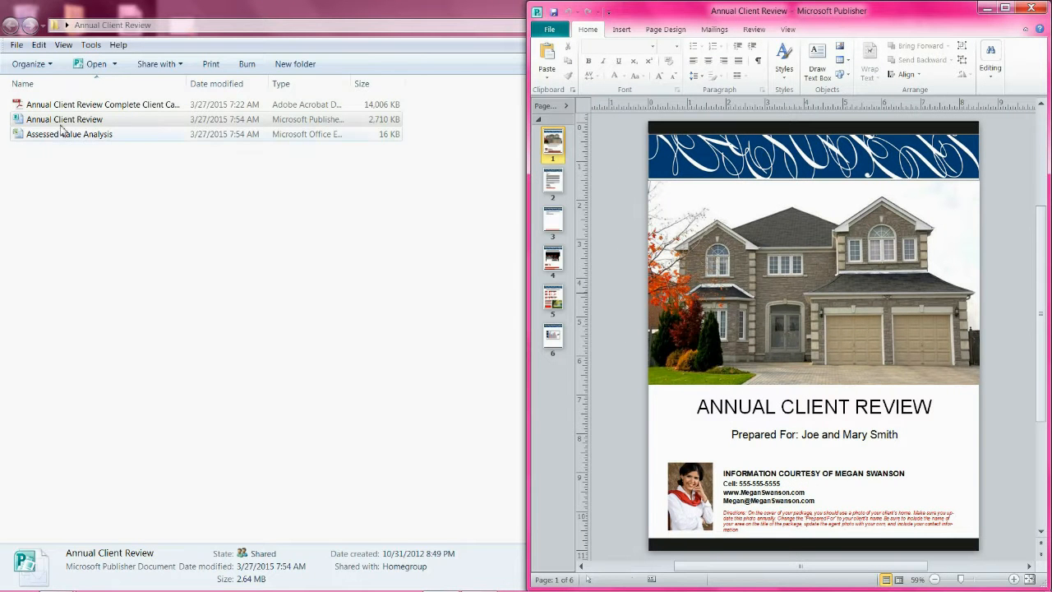
click(552, 337)
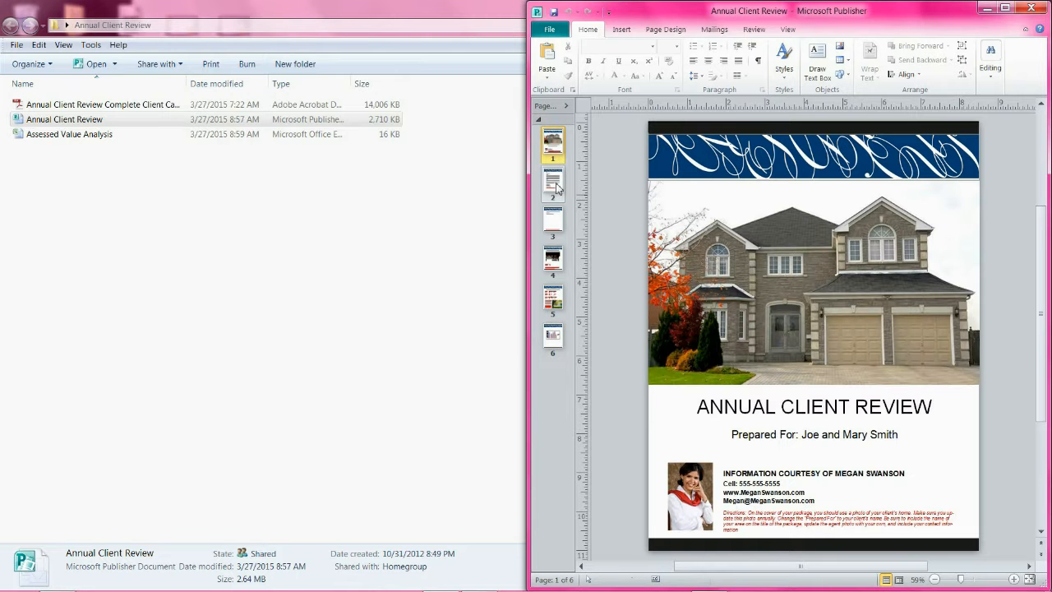
Step: Open the linked table on the Assessed Value Analysis page for editing in Excel and place its window beside the publication
click(552, 300)
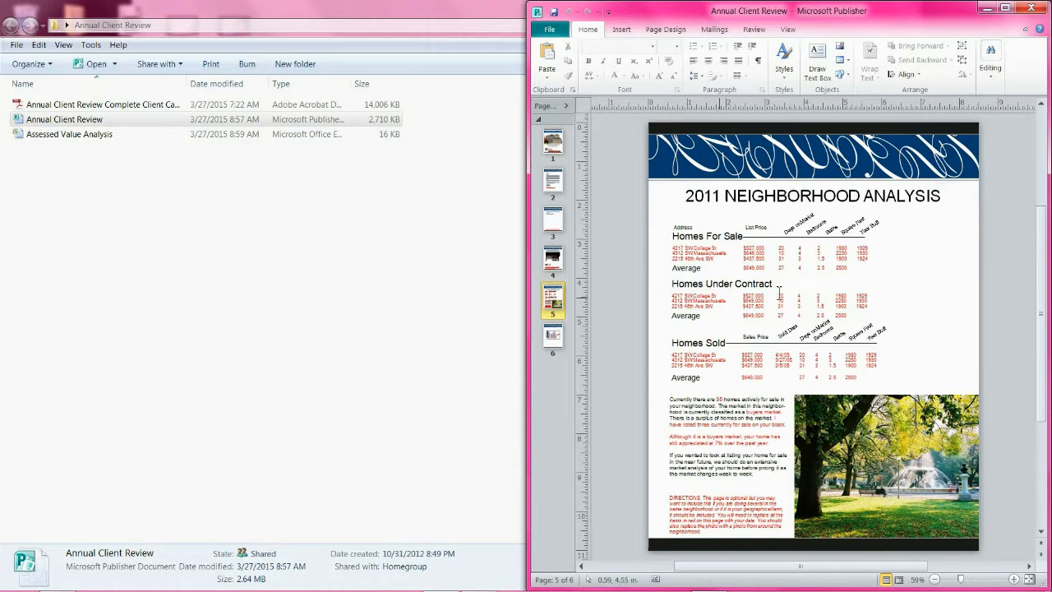
click(551, 262)
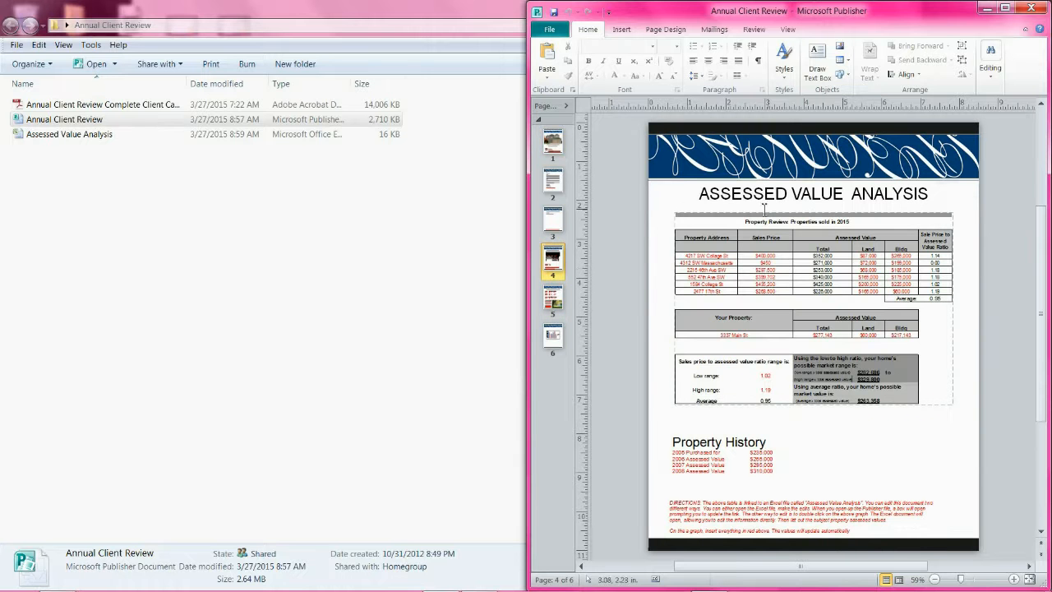
double_click(804, 298)
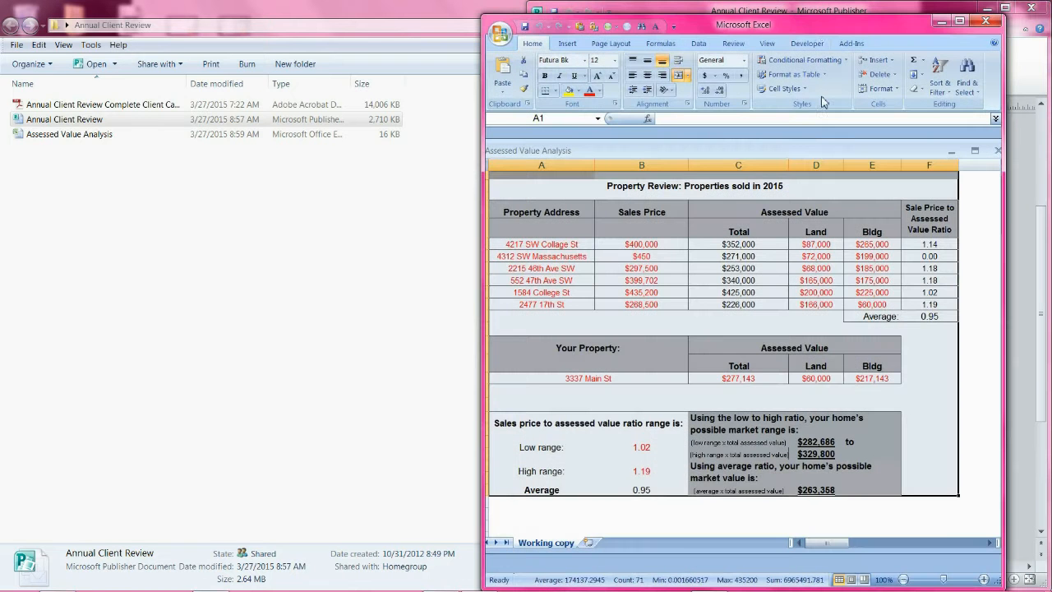
drag(814, 25, 0, 21)
Step: Set the sales price of 4312 SW Massachusetts in cell B7 to 450,000, and save and close the linked workbook
click(163, 245)
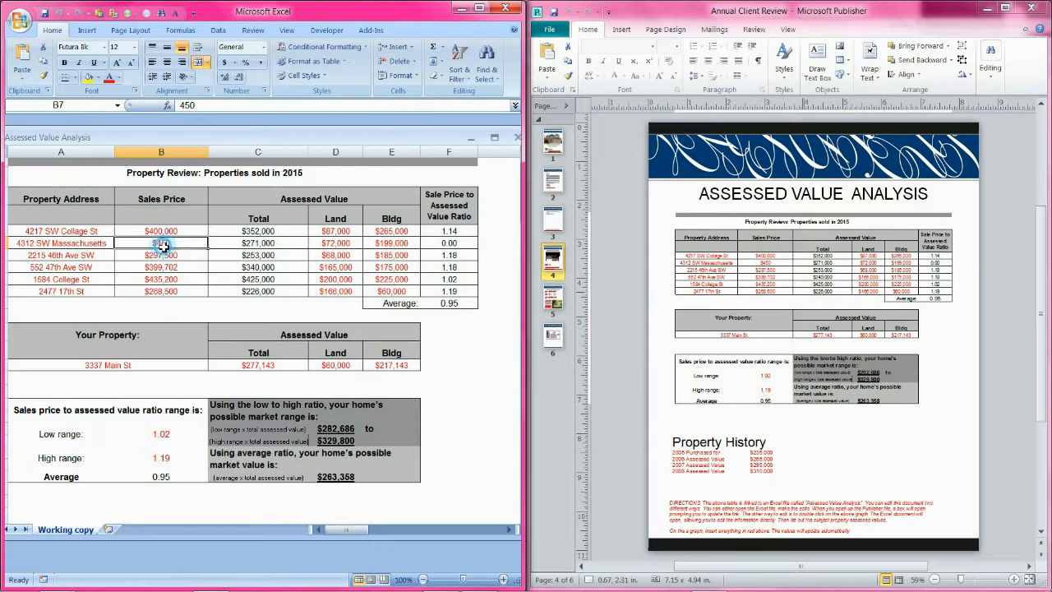
text(450,00)
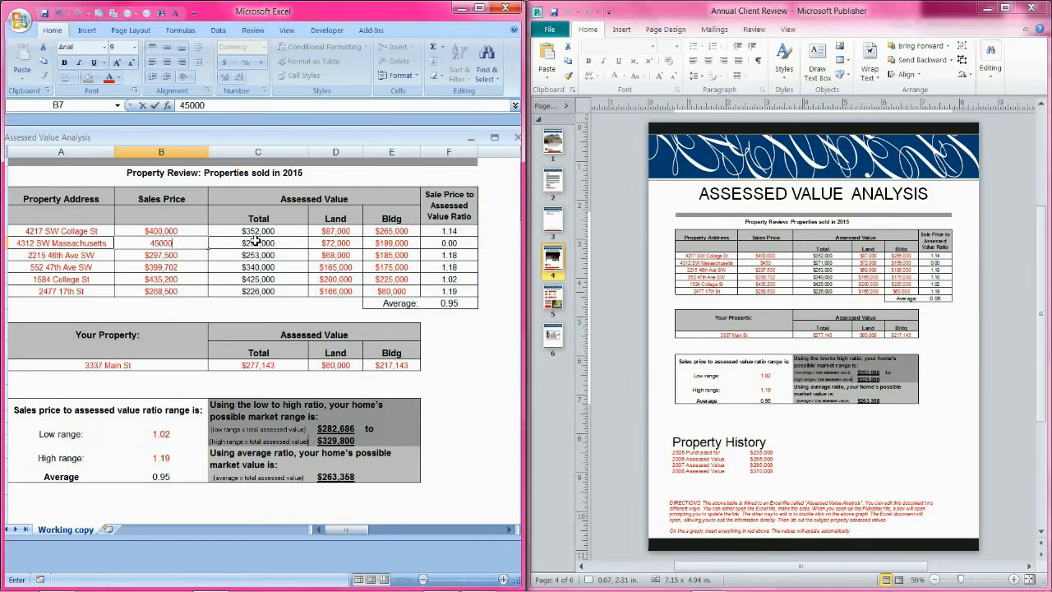
text(0)
key(Return)
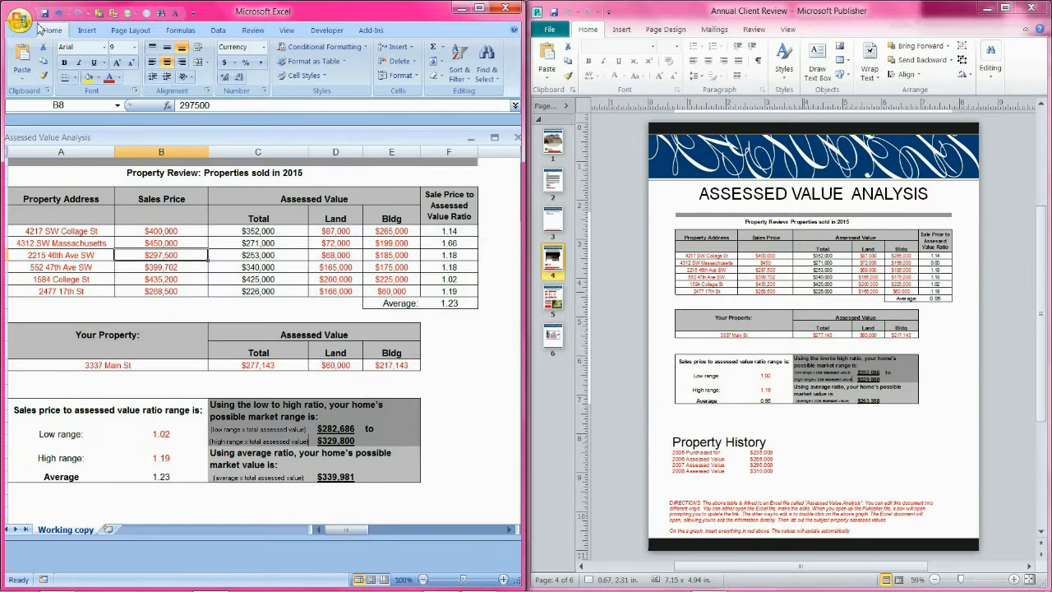
click(513, 9)
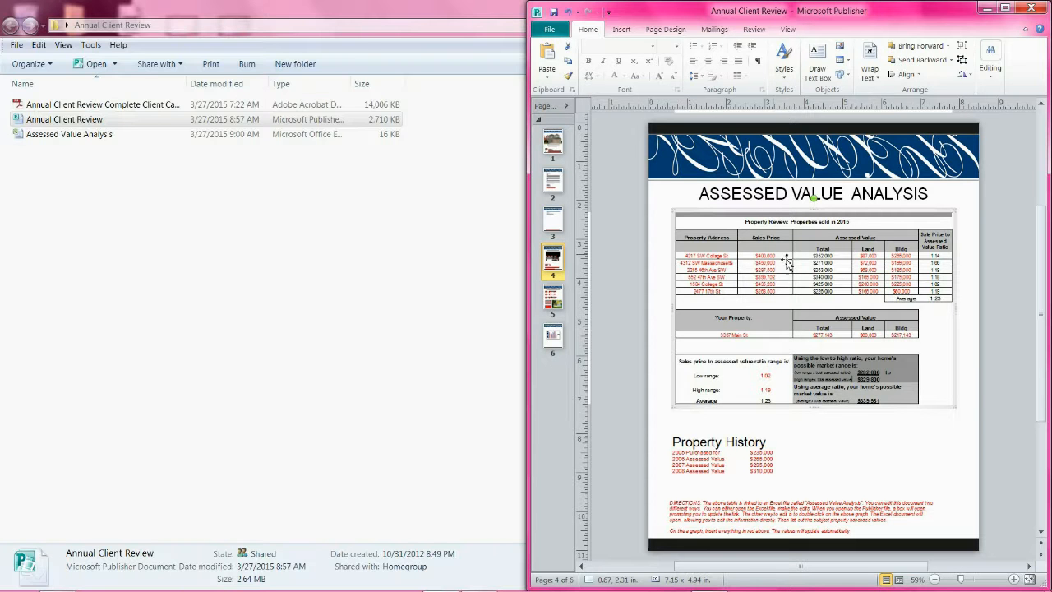